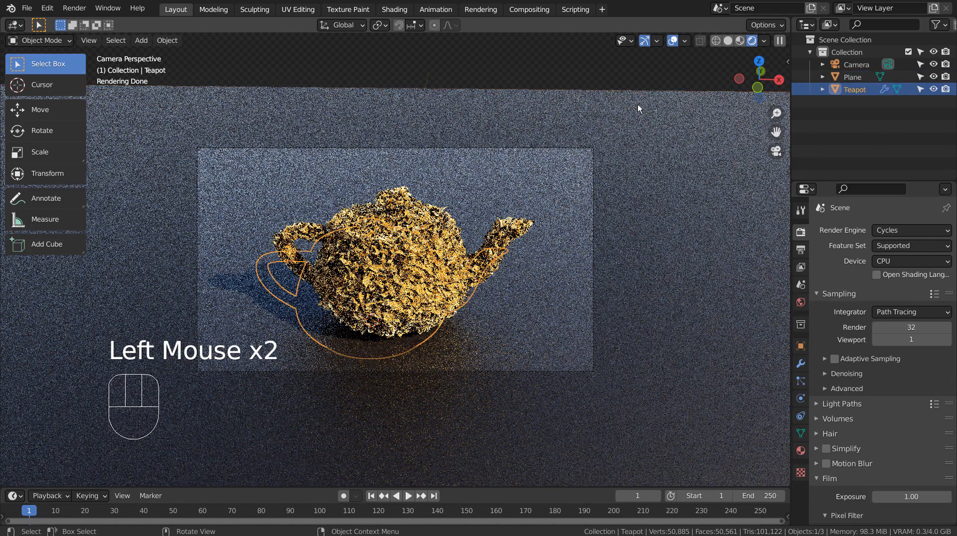
Inspect the gold teapot's surface up close from several sides in Material Preview shading.
click(740, 40)
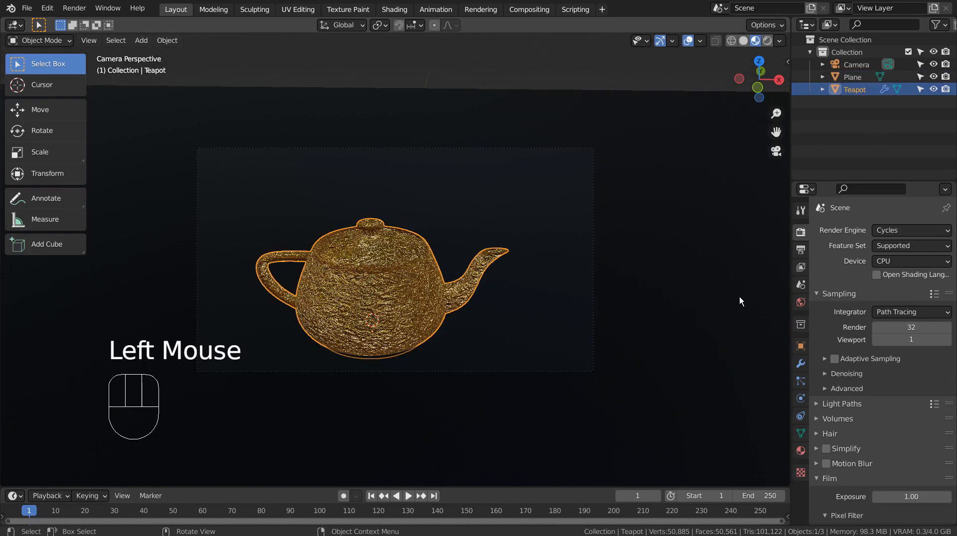
scroll(320, 303, up, 4)
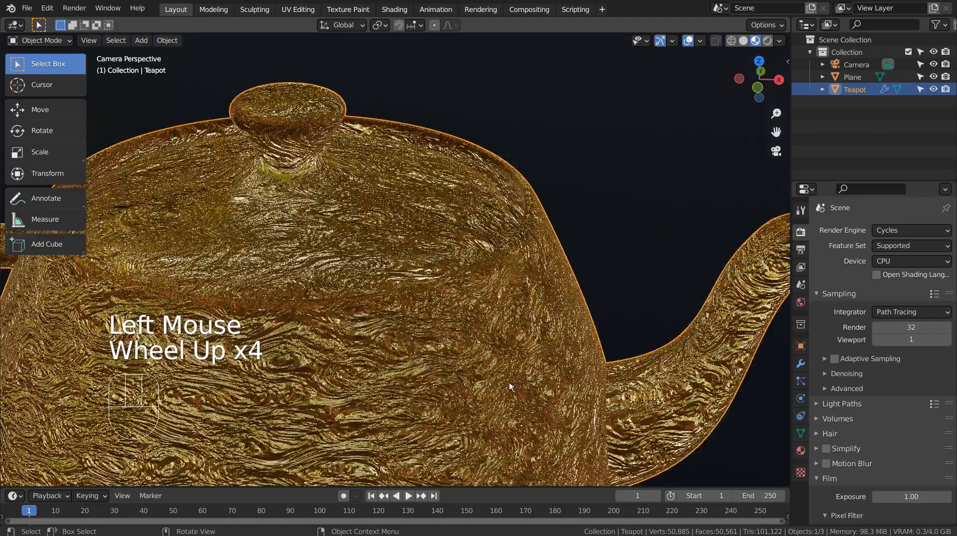
middle_drag(509, 382, 476, 336)
scroll(432, 312, up, 3)
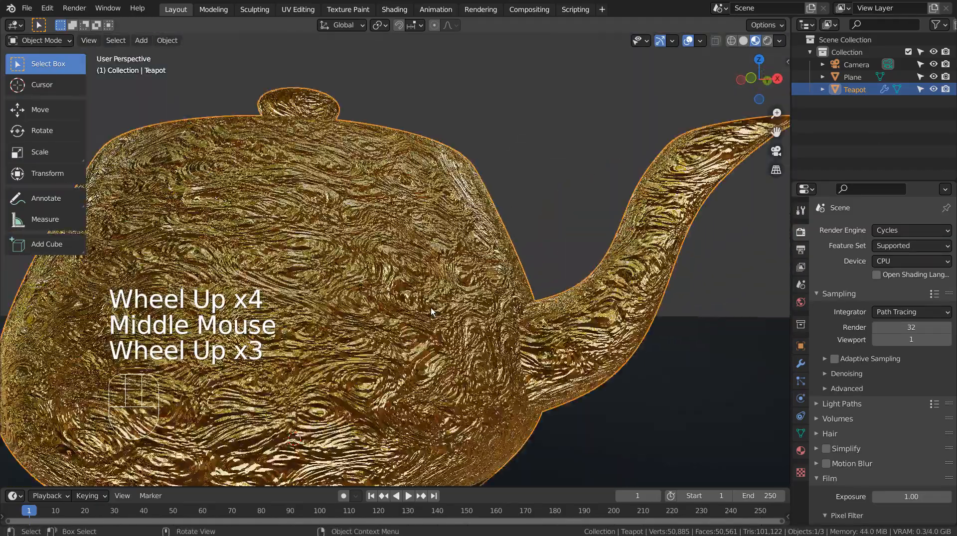
middle_drag(431, 312, 296, 298)
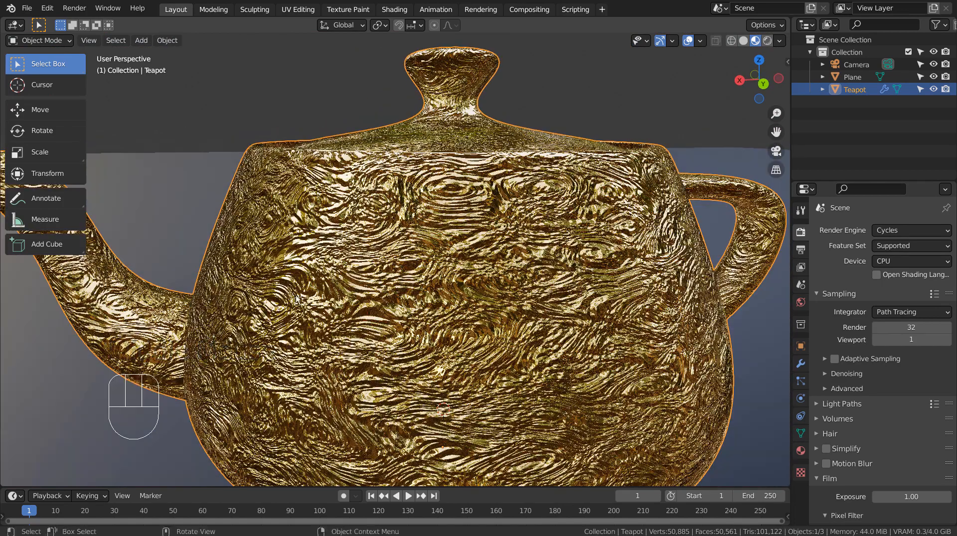
Examine the gold teapot's displacement from both sides and from farther away in Rendered shading.
click(767, 41)
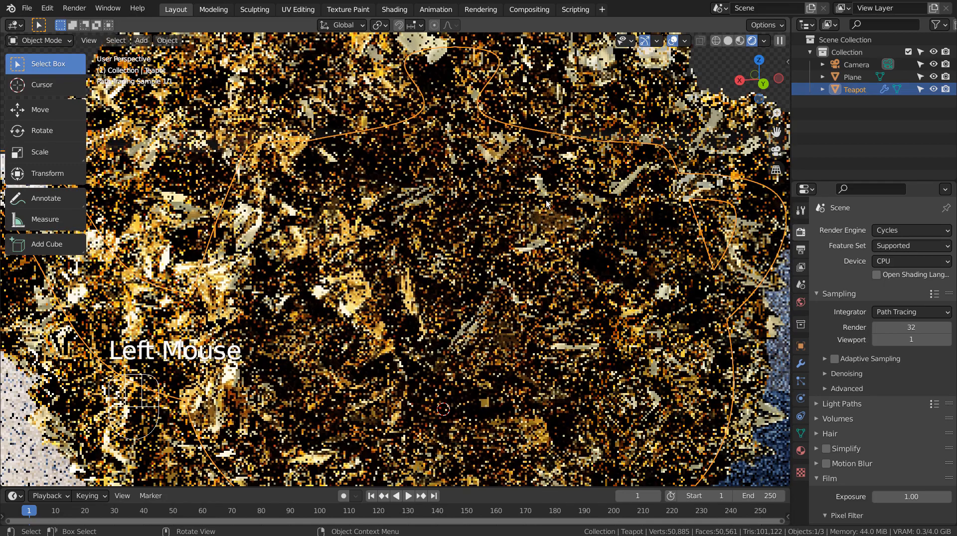
scroll(484, 228, down, 2)
click(514, 149)
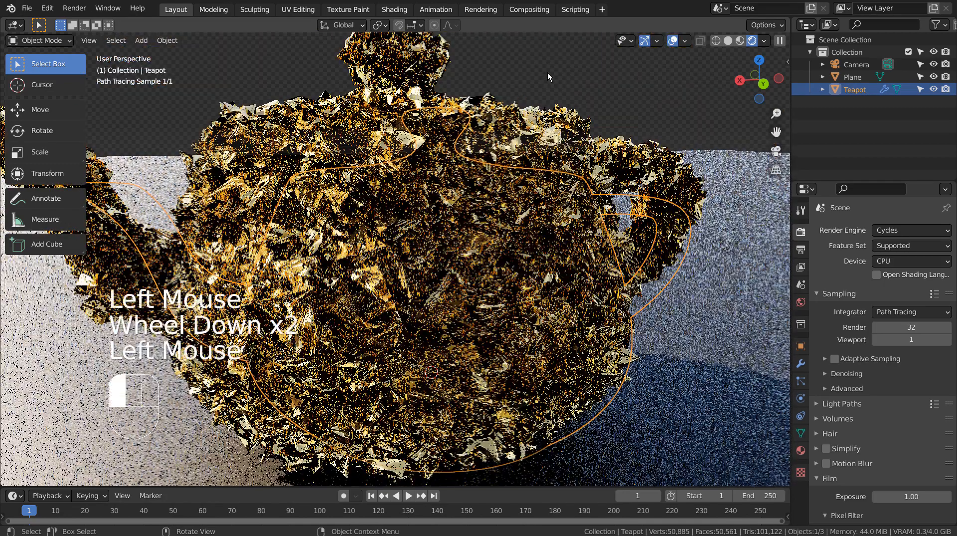
middle_drag(341, 276, 517, 283)
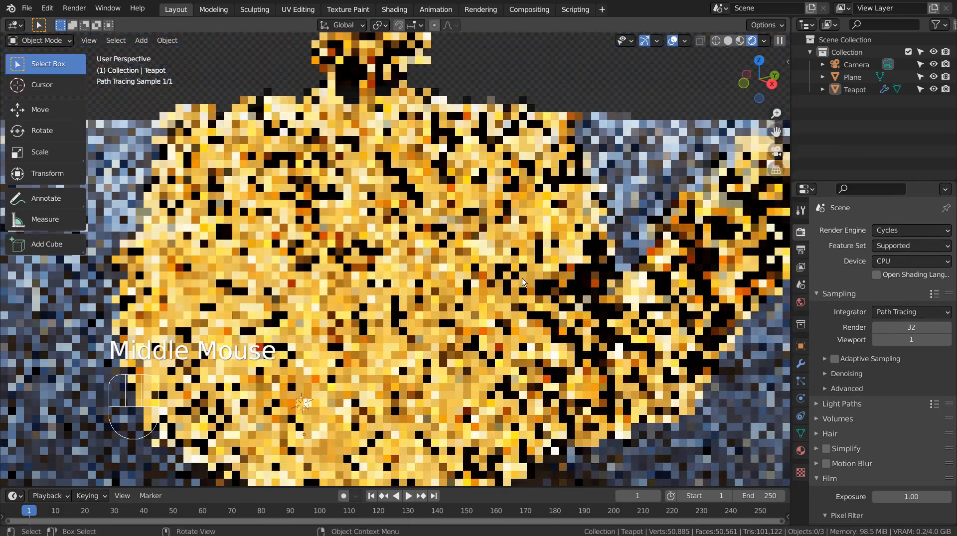
scroll(522, 282, down, 4)
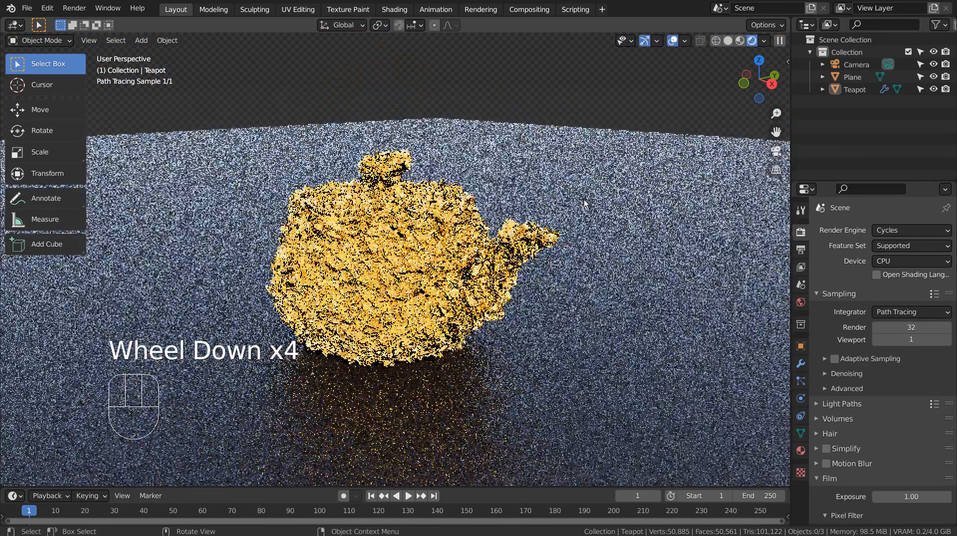
In Solid shading, move the teapot and the plane into a new collection named Collection 2 and exclude it from the view layer.
click(621, 181)
shift+click(627, 150)
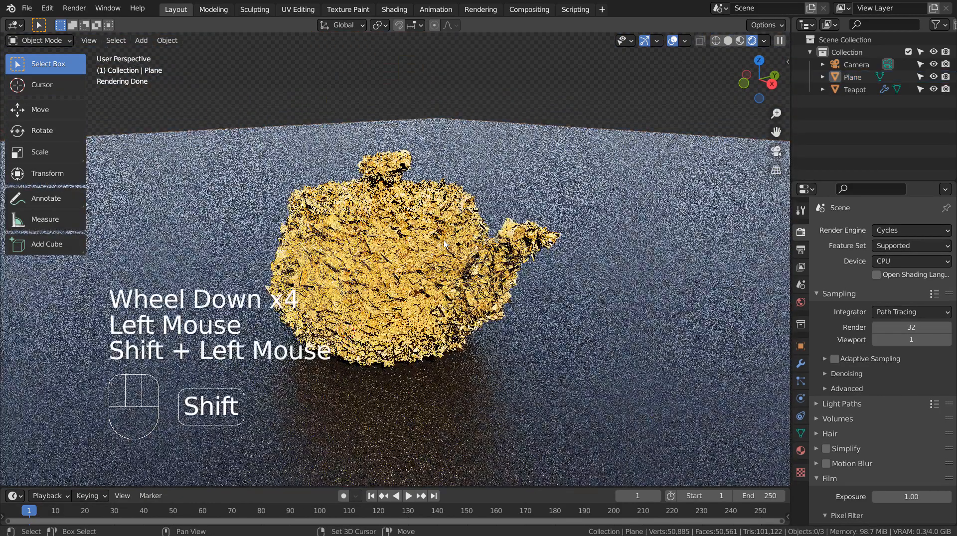
click(728, 41)
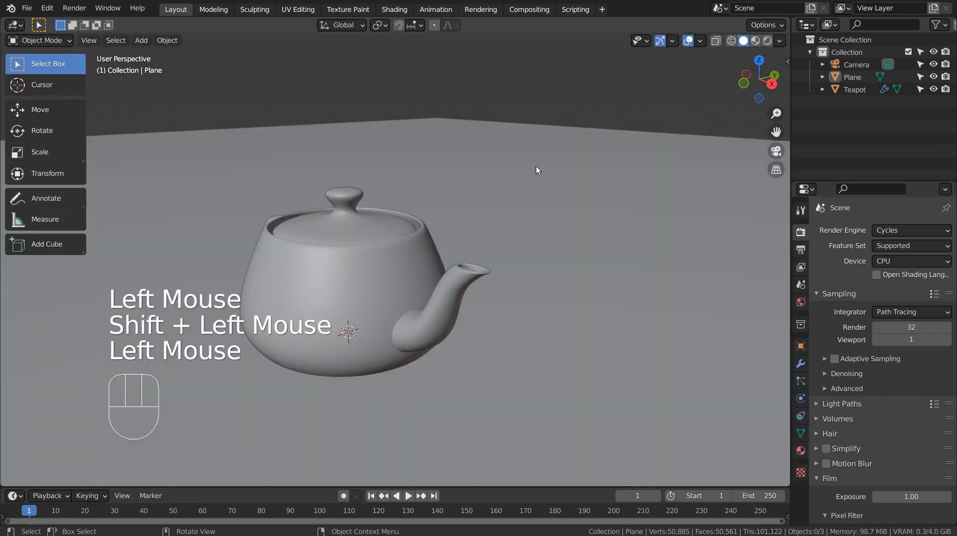
click(378, 298)
shift+click(568, 195)
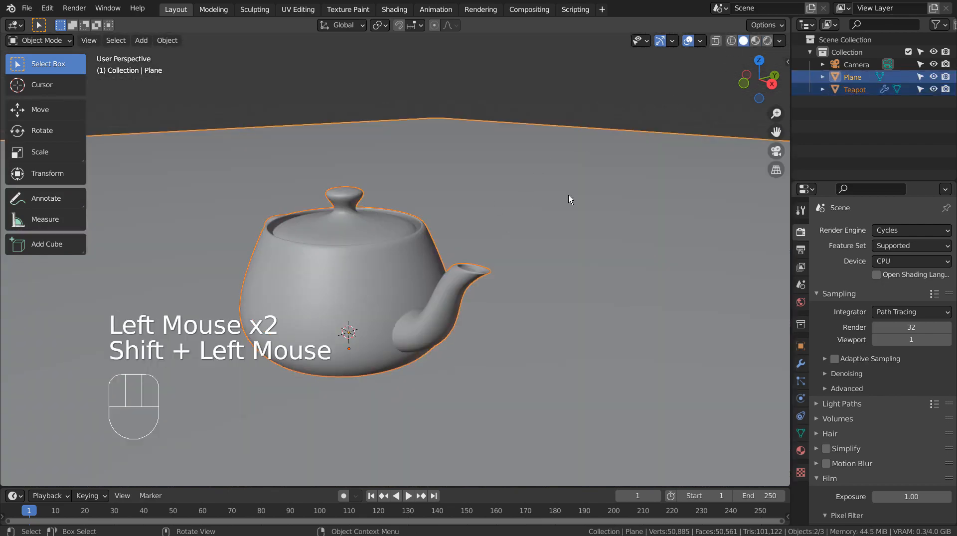
key(comma)
key(m)
click(570, 195)
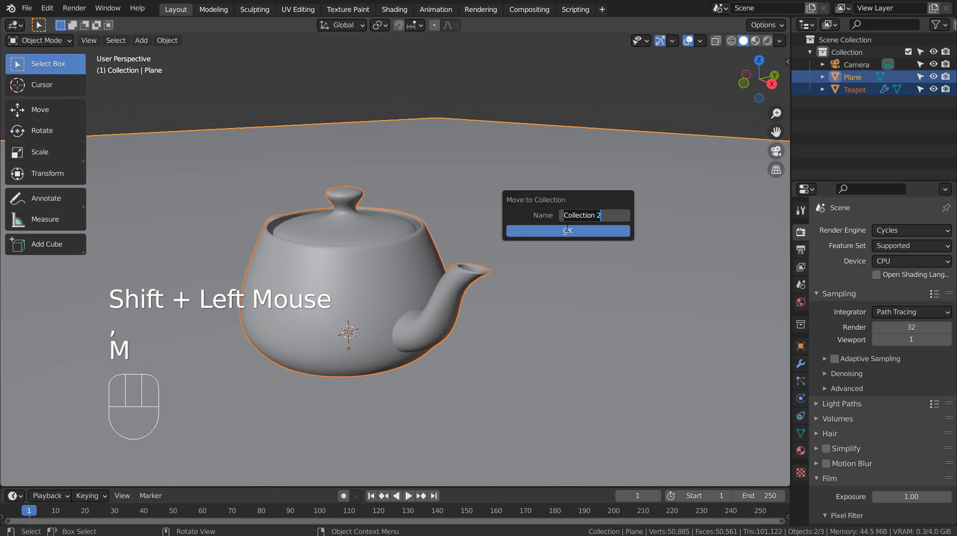
click(567, 232)
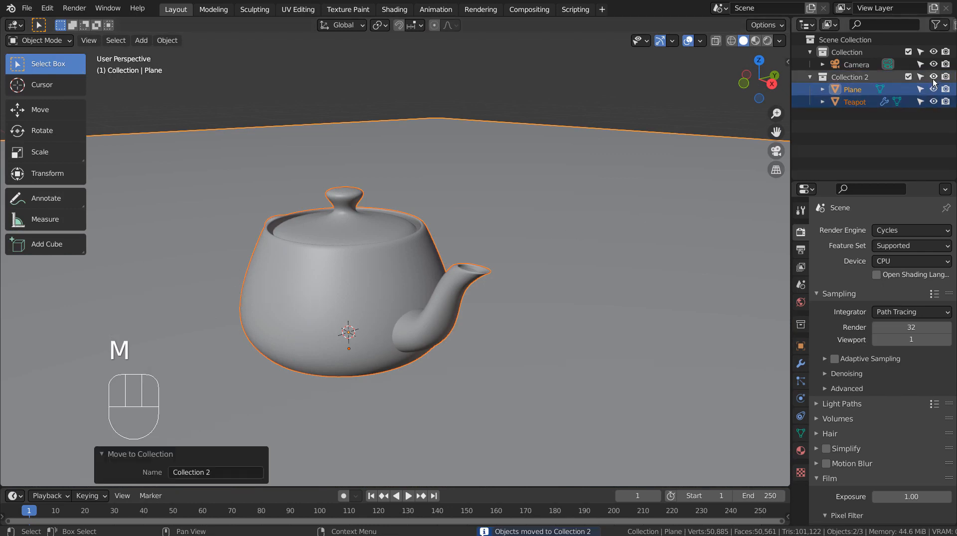
click(908, 77)
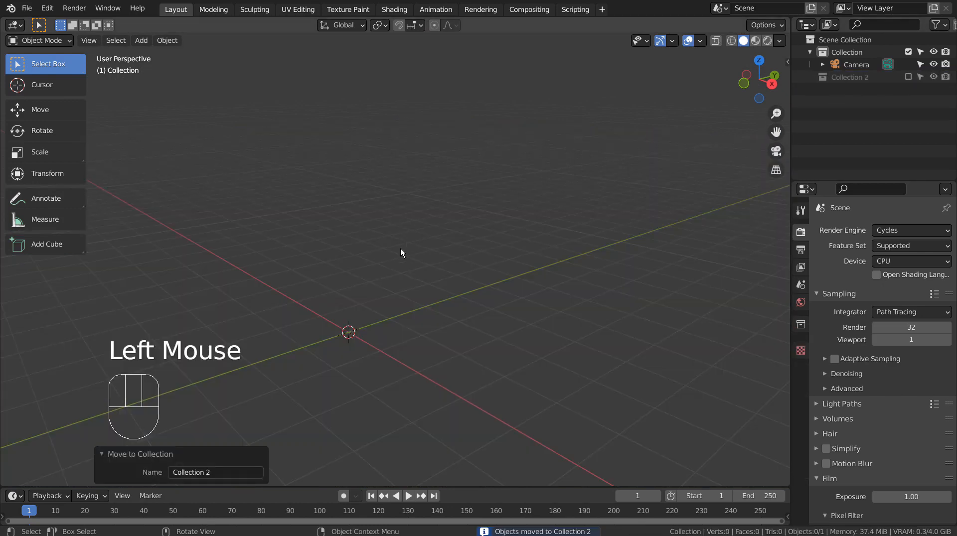
Add a new Teapot+ mesh at the world origin while in front view.
key(KP_1)
key(shift+a)
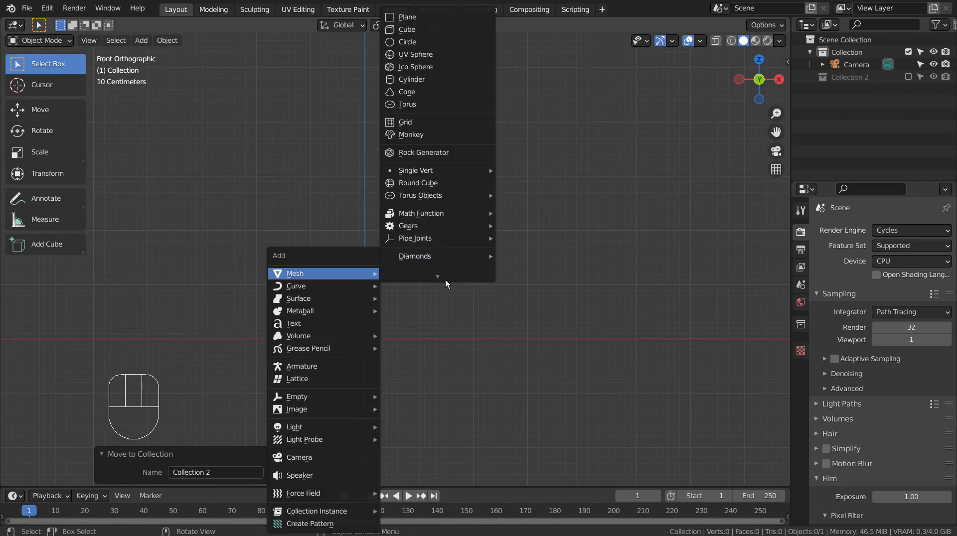
mouse_move(440, 232)
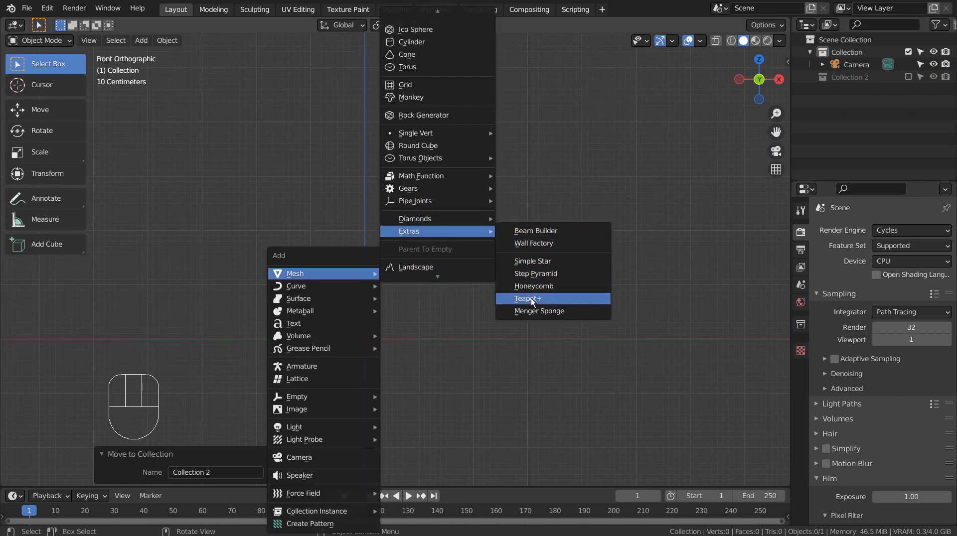
click(591, 300)
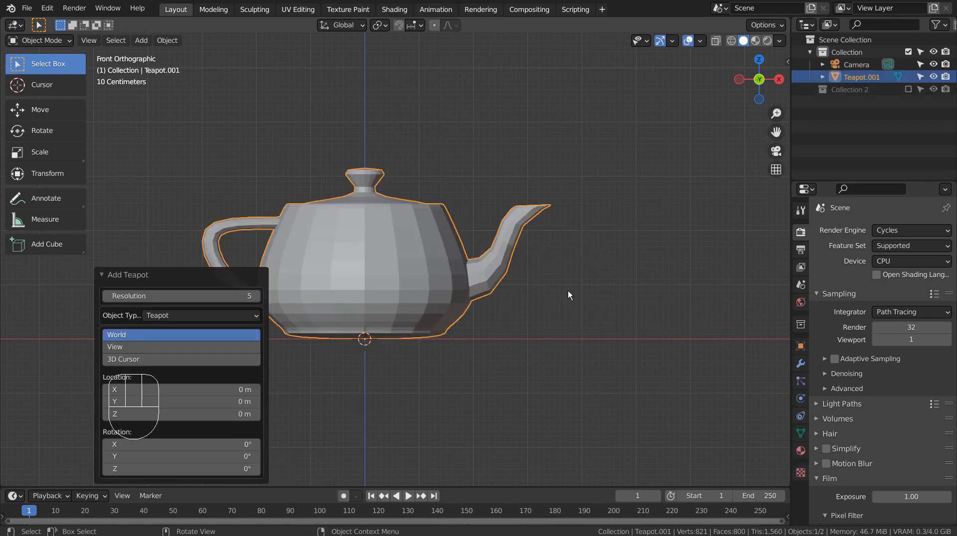
Give the new teapot a level 3 subdivision surface and shade it smooth.
key(ctrl+3)
right_click(415, 269)
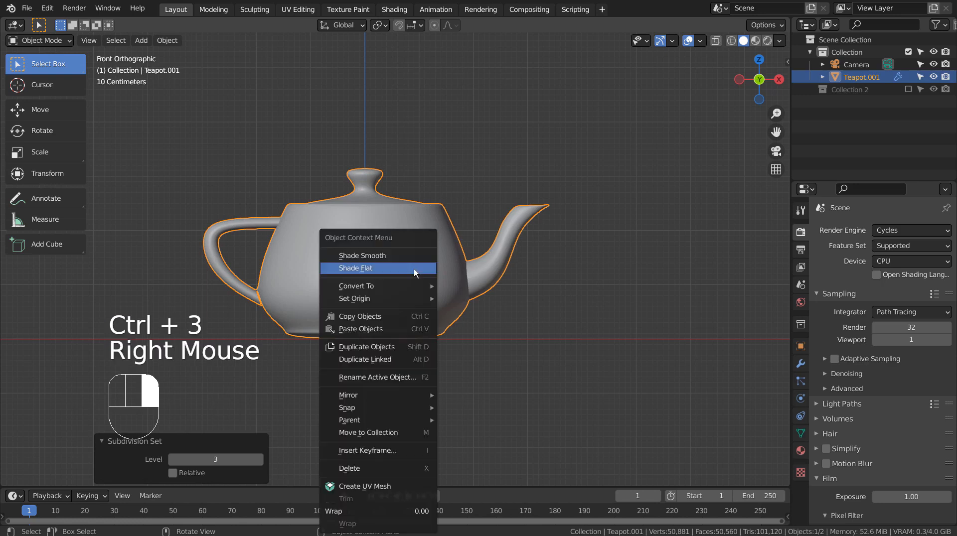
click(414, 255)
Add a plane under the teapot and scale it up about 31.6 times as a large floor.
middle_drag(495, 272, 525, 303)
scroll(525, 303, down, 2)
key(shift+a)
mouse_move(531, 234)
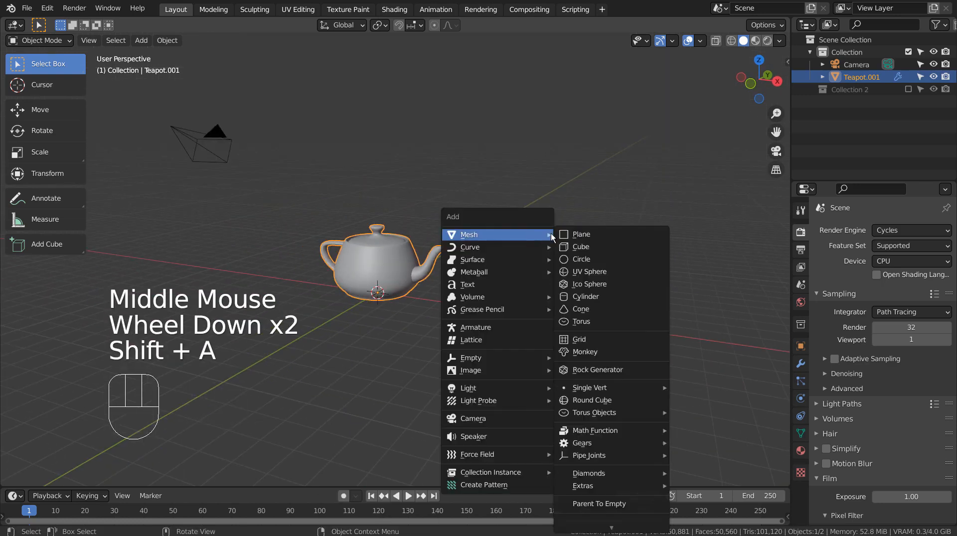
click(568, 235)
key(s)
click(778, 230)
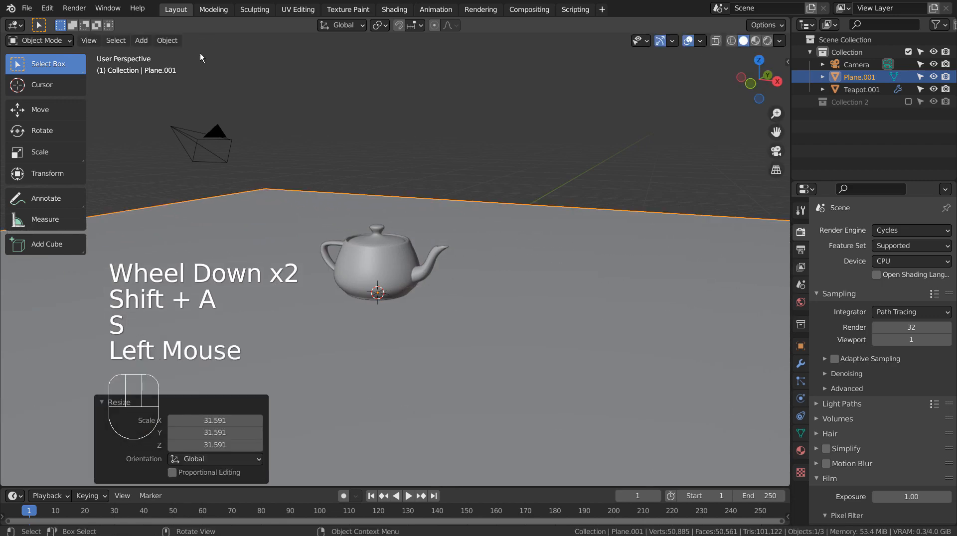
Assign the existing Material.001 to the new teapot.
middle_drag(443, 194, 548, 209)
click(390, 260)
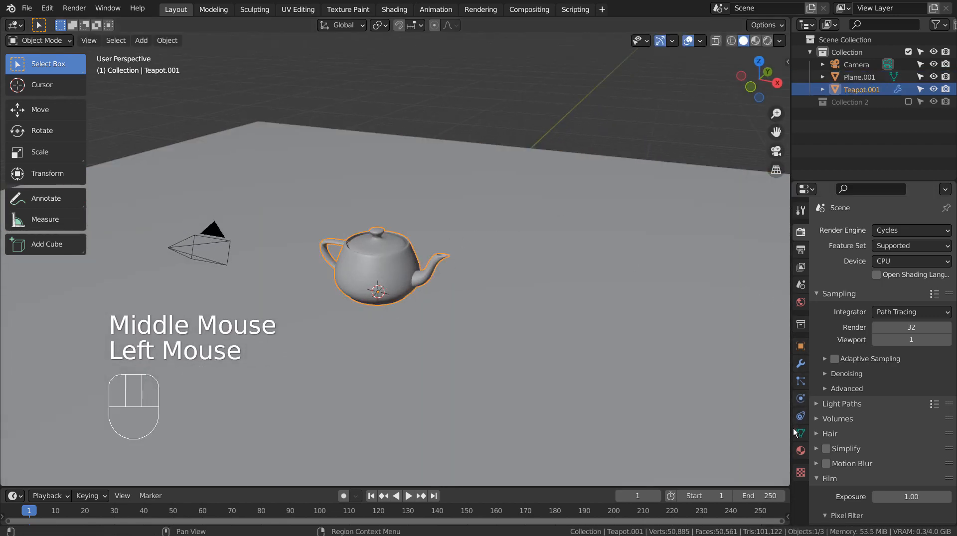
click(800, 451)
click(821, 270)
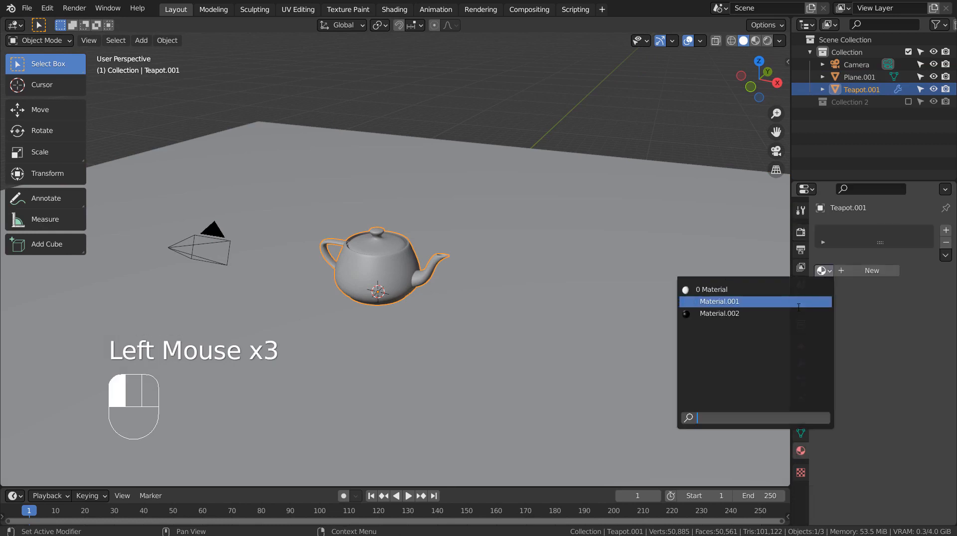
click(718, 301)
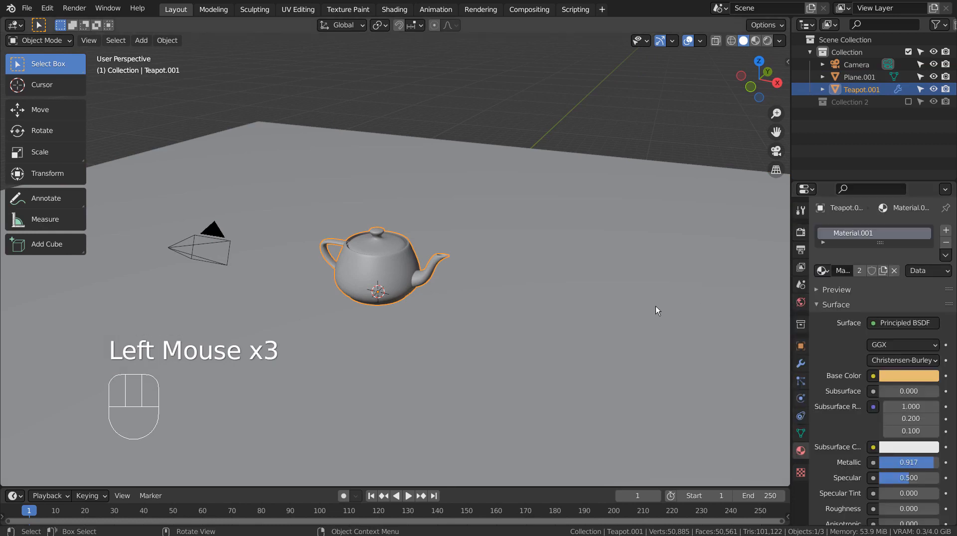
In the Shading workspace, rearrange the teapot's material nodes so the Noise Texture sits between the Principled BSDF and the Material Output.
click(394, 9)
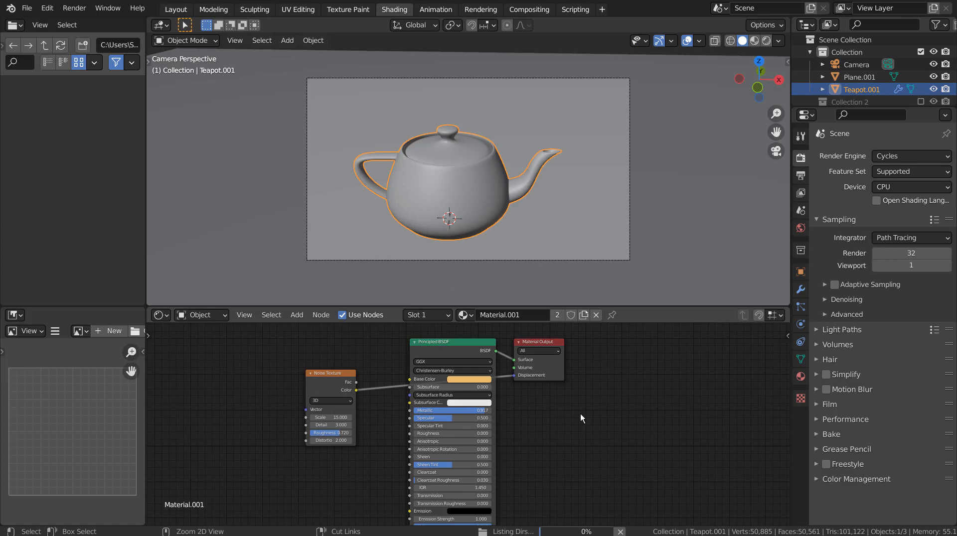
key(ctrl+space)
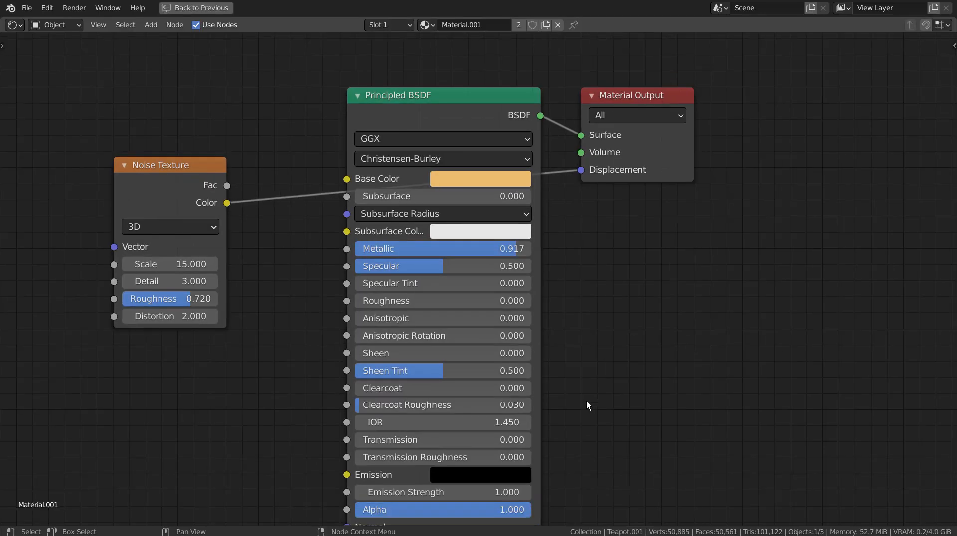
scroll(587, 401, down, 2)
middle_drag(586, 402, 589, 342)
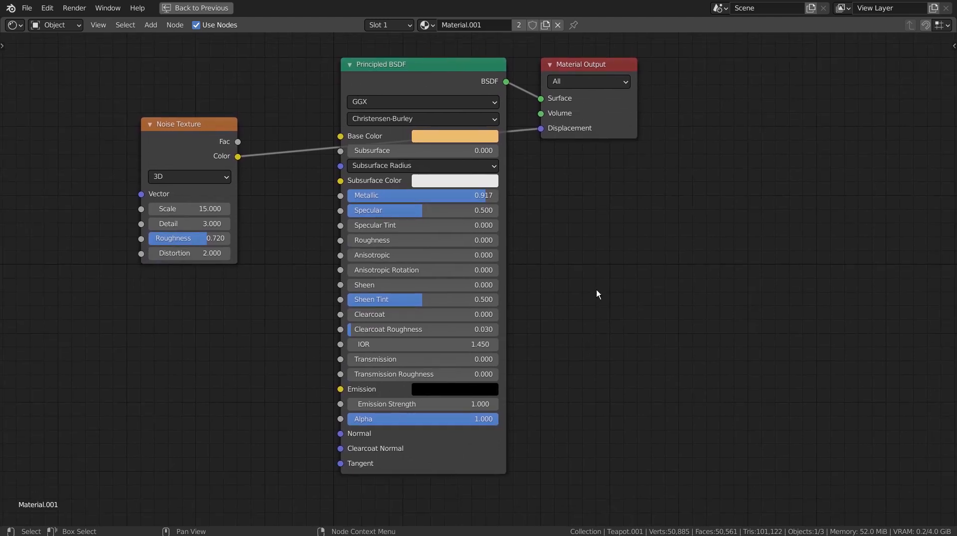
drag(573, 64, 760, 73)
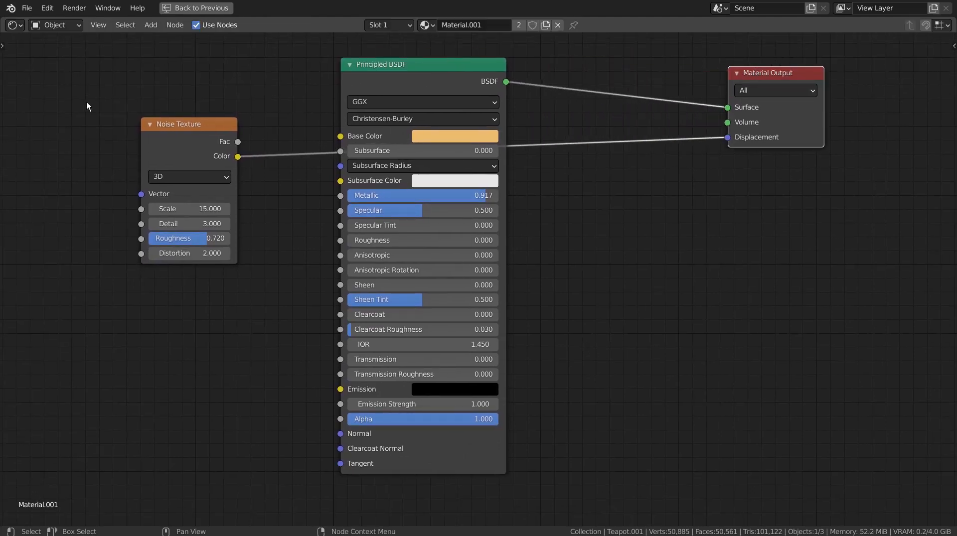
drag(172, 125, 606, 136)
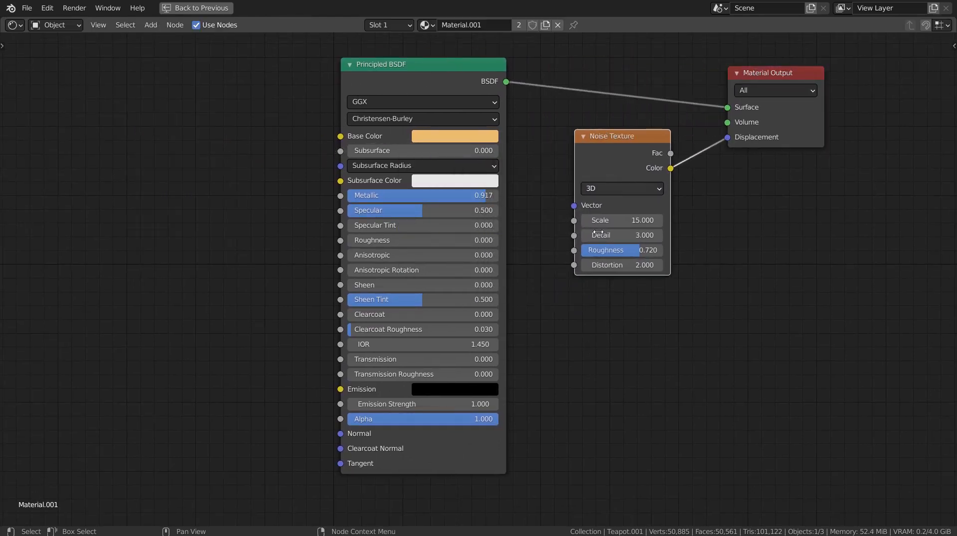
key(Home)
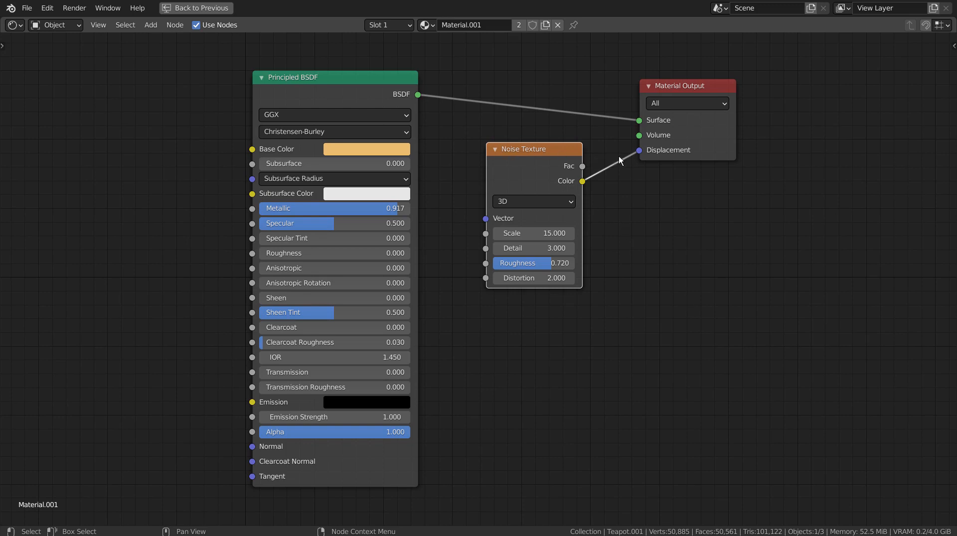
key(ctrl+space)
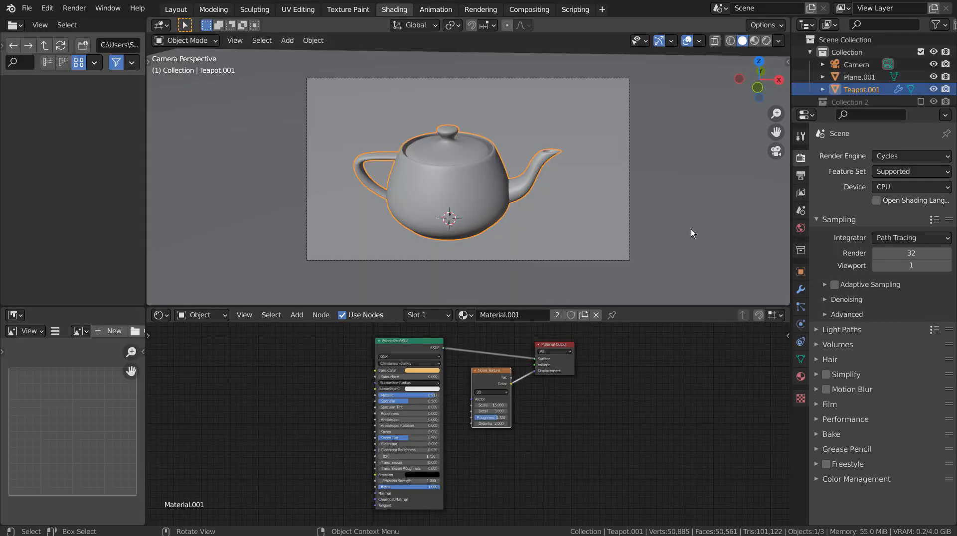
Examine the new teapot's noise-textured gold surface near and far in Material Preview shading.
click(754, 40)
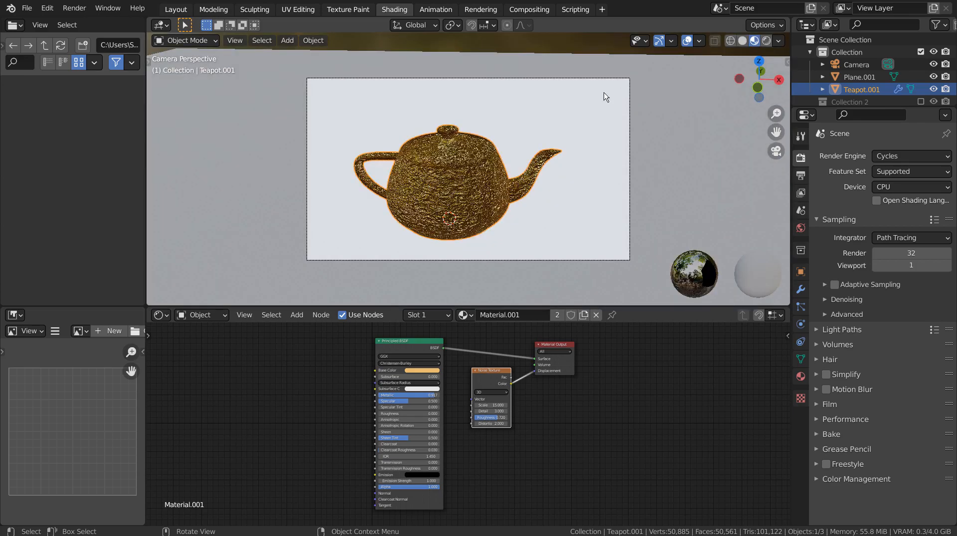
scroll(448, 222, up, 2)
scroll(448, 222, up, 3)
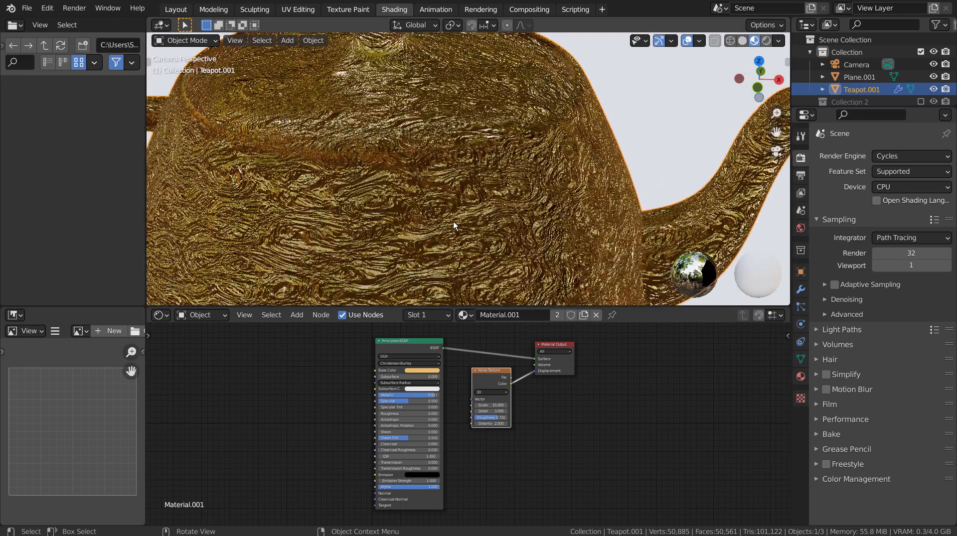
middle_drag(454, 224, 513, 198)
scroll(523, 202, up, 5)
scroll(578, 167, down, 8)
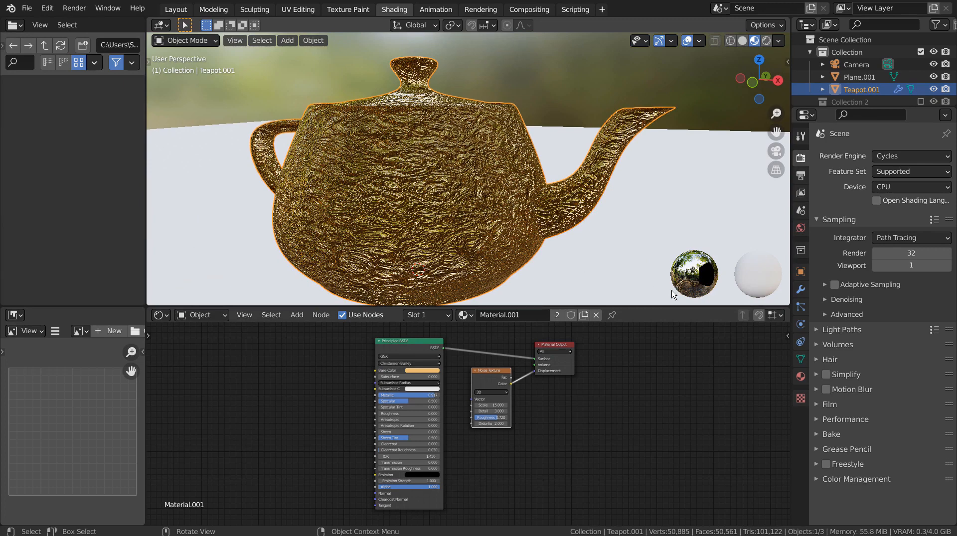
Switch the viewport to Rendered shading and set the teapot material's displacement method to Bump Only.
click(766, 41)
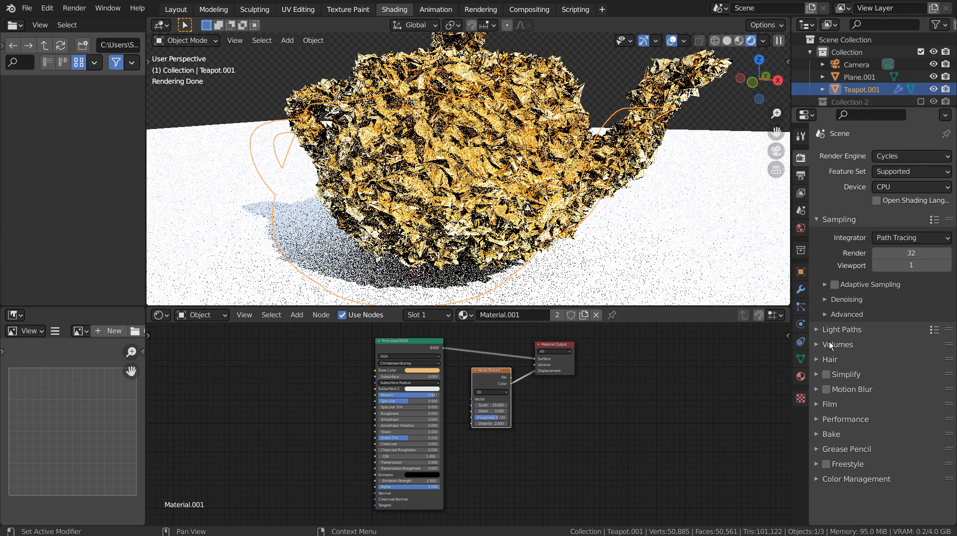
click(800, 377)
scroll(873, 400, down, 15)
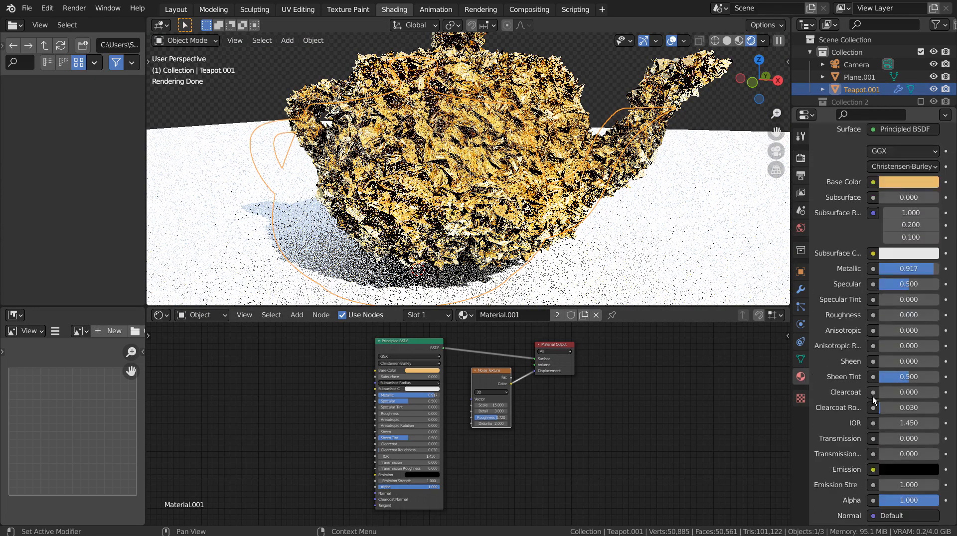
scroll(873, 400, down, 10)
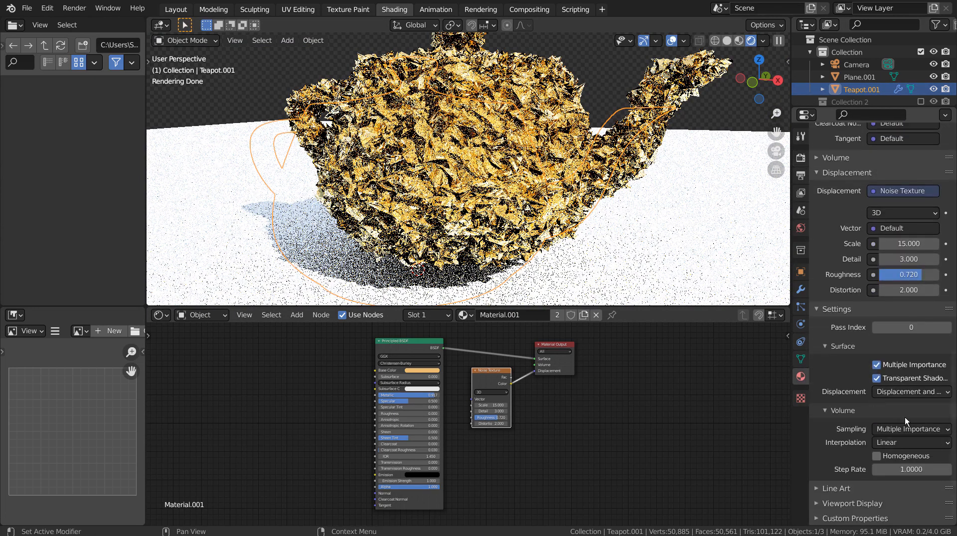
click(920, 394)
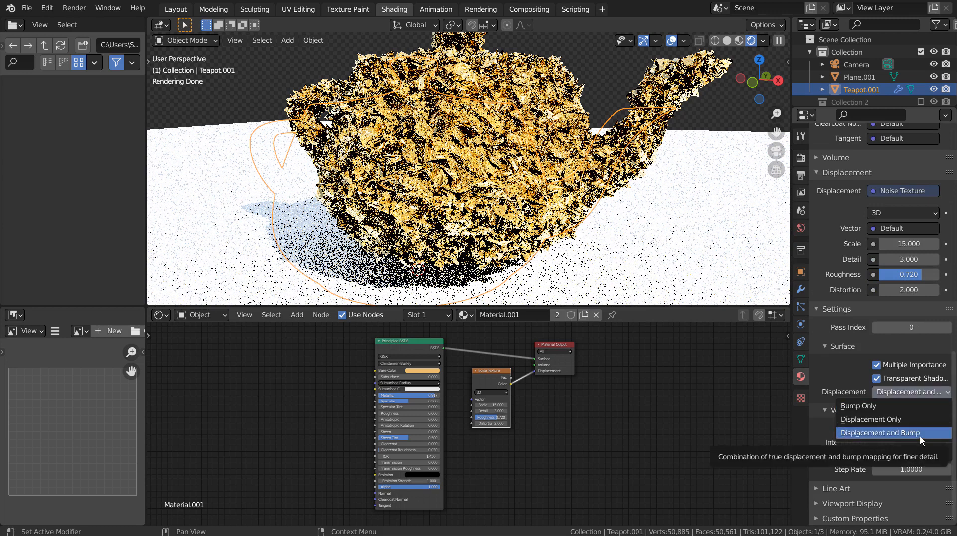
click(911, 405)
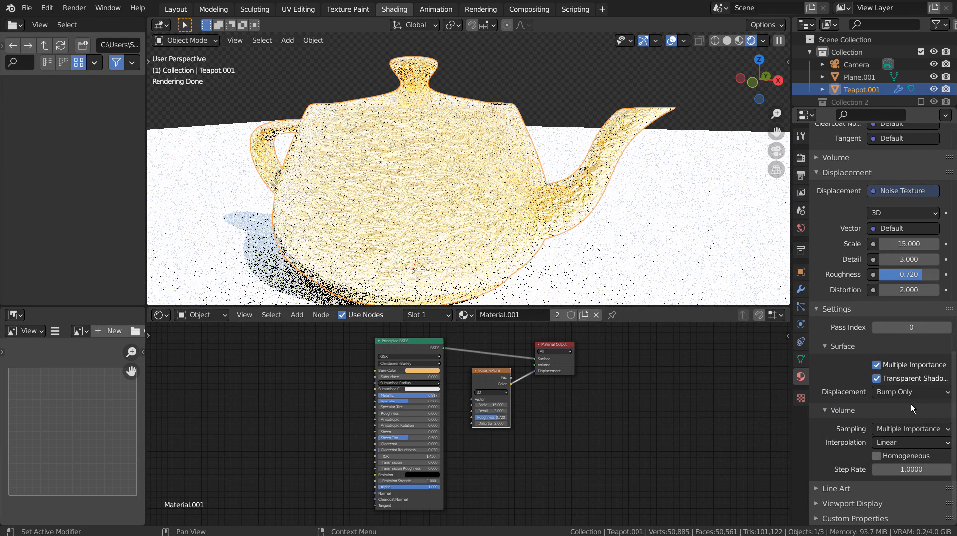
Set the teapot material's displacement method back to Displacement and Bump and inspect the displaced surface from several angles.
click(928, 393)
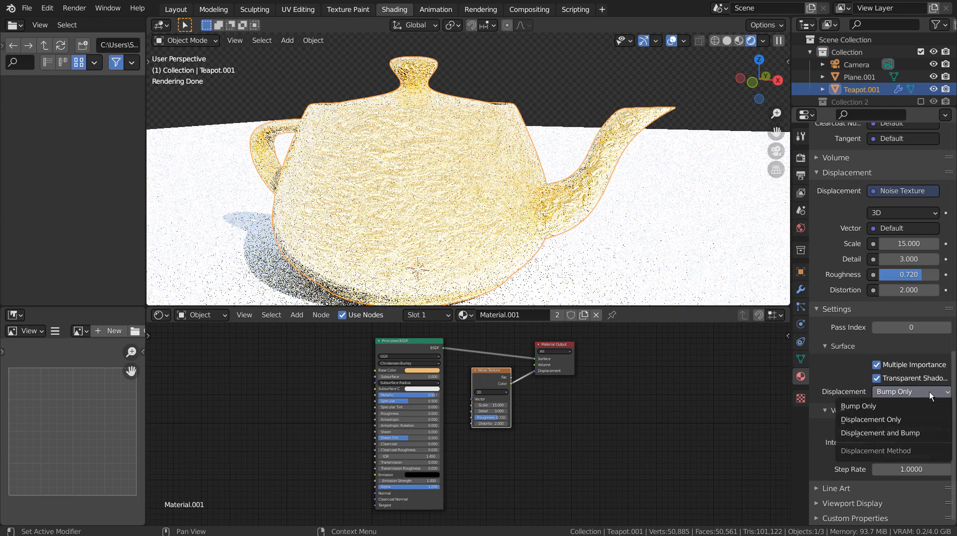
click(942, 435)
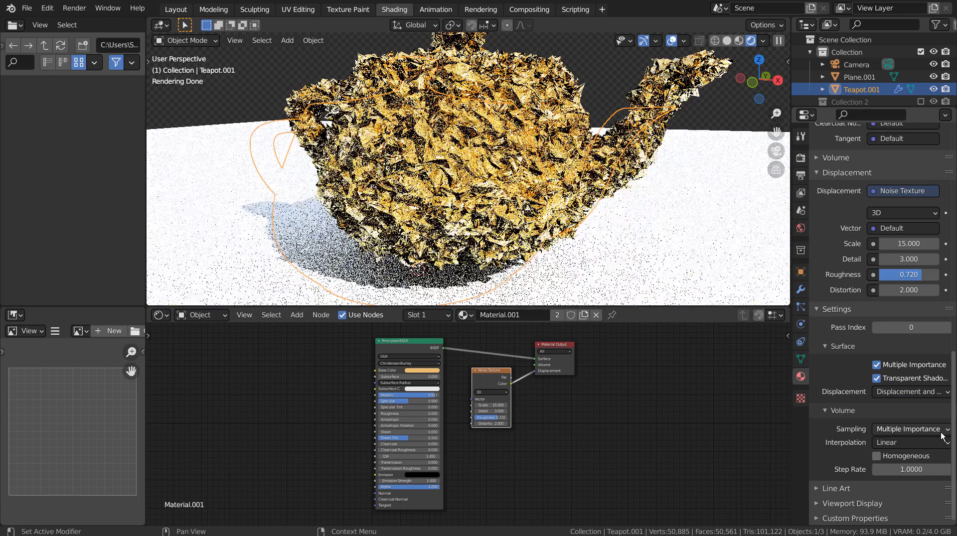
click(703, 106)
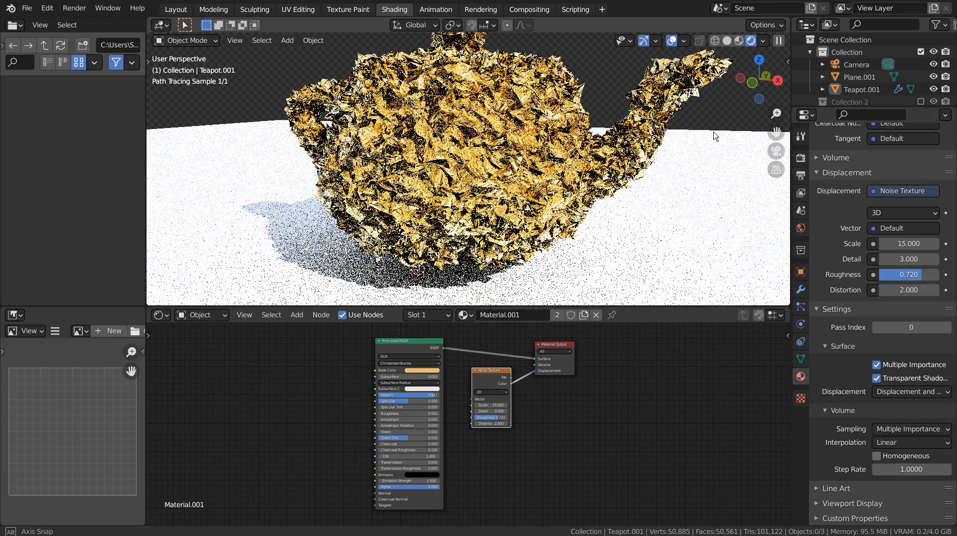
middle_drag(710, 116, 637, 153)
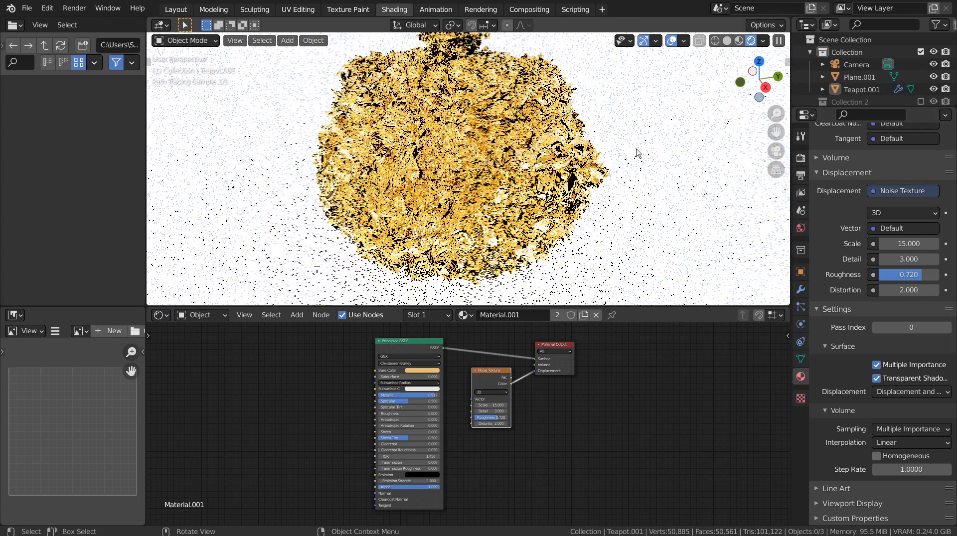
middle_drag(499, 184, 498, 135)
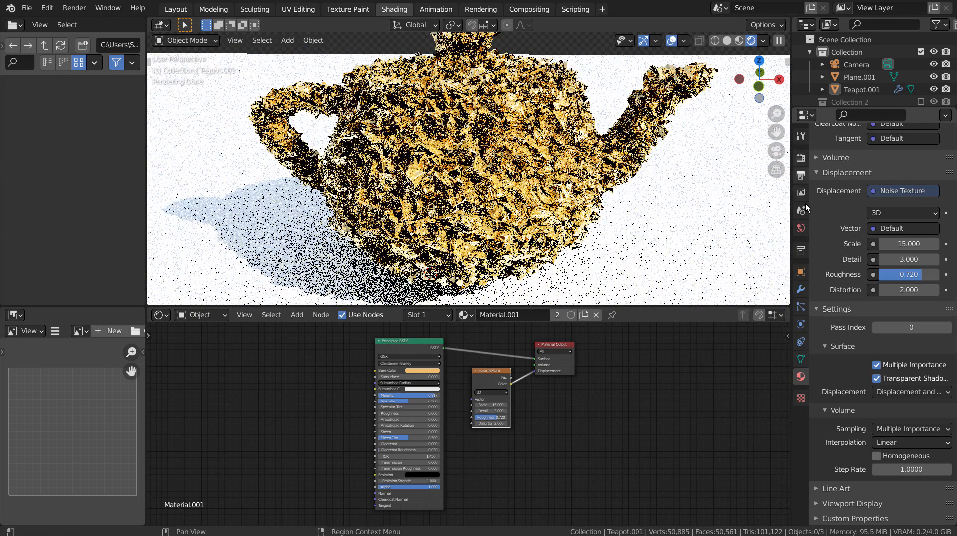
Review the World's Sky Texture sun parameters and the Ambient Occlusion factor and distance.
click(802, 227)
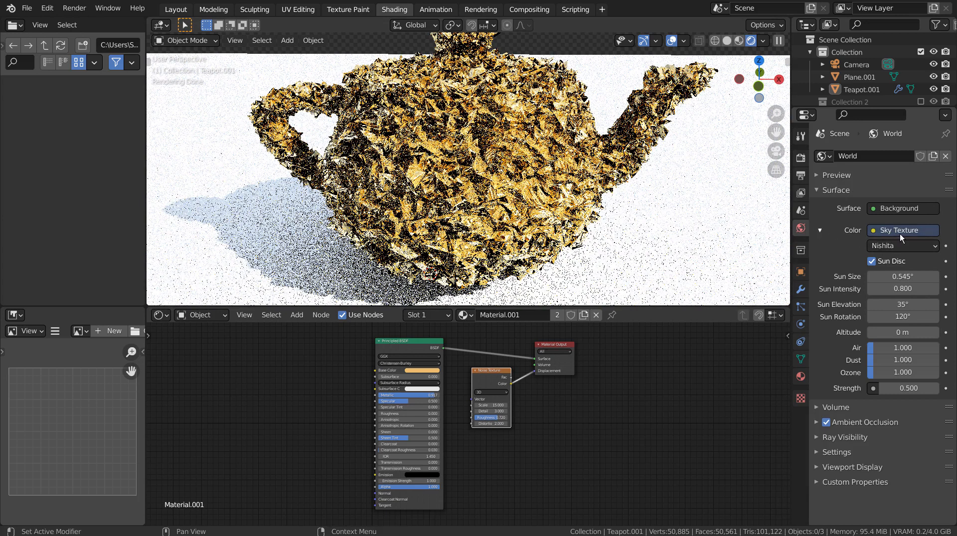
key(ctrl+space)
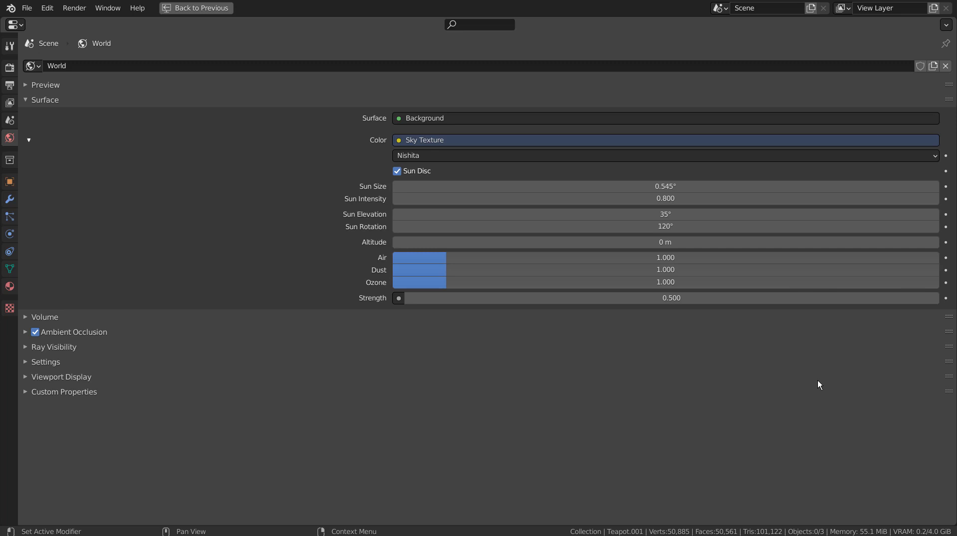
key(ctrl)
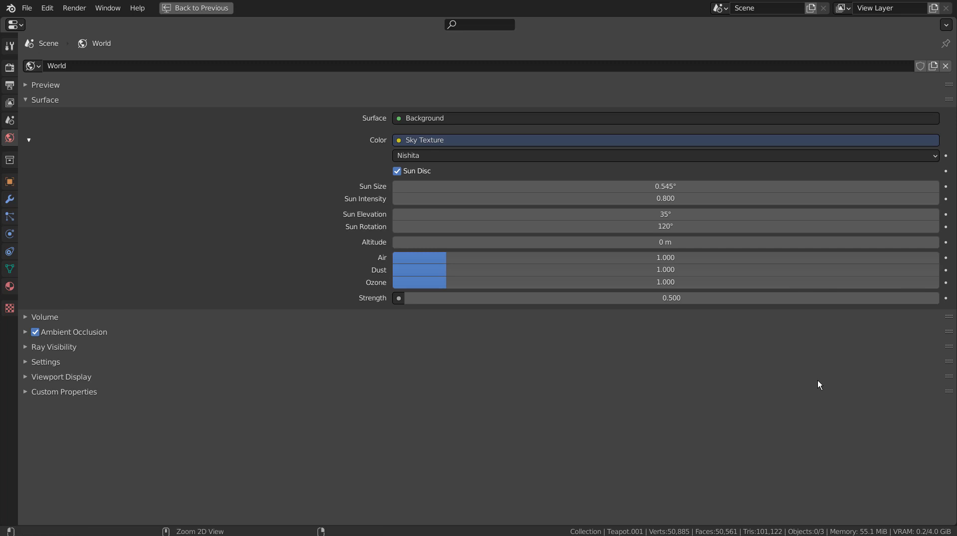
click(25, 332)
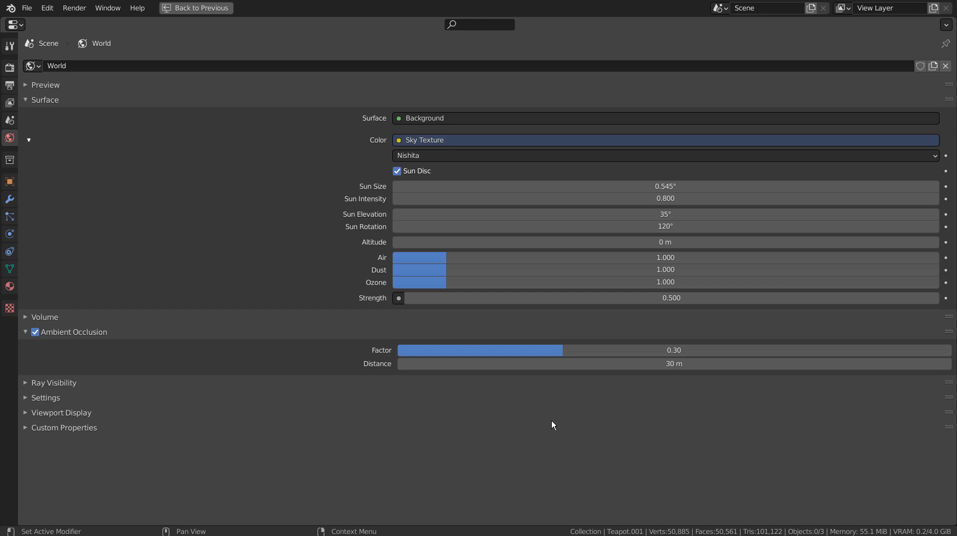
key(ctrl)
key(ctrl+space)
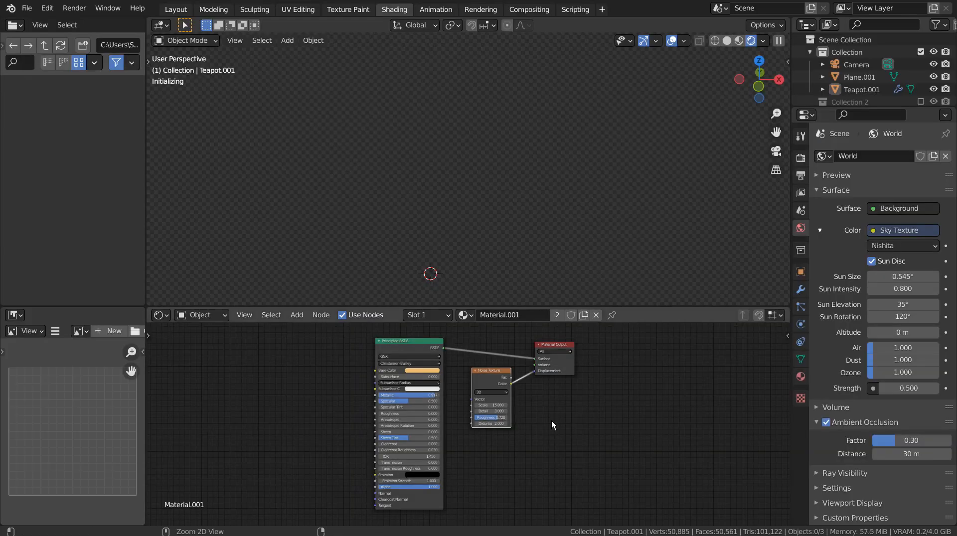
click(799, 159)
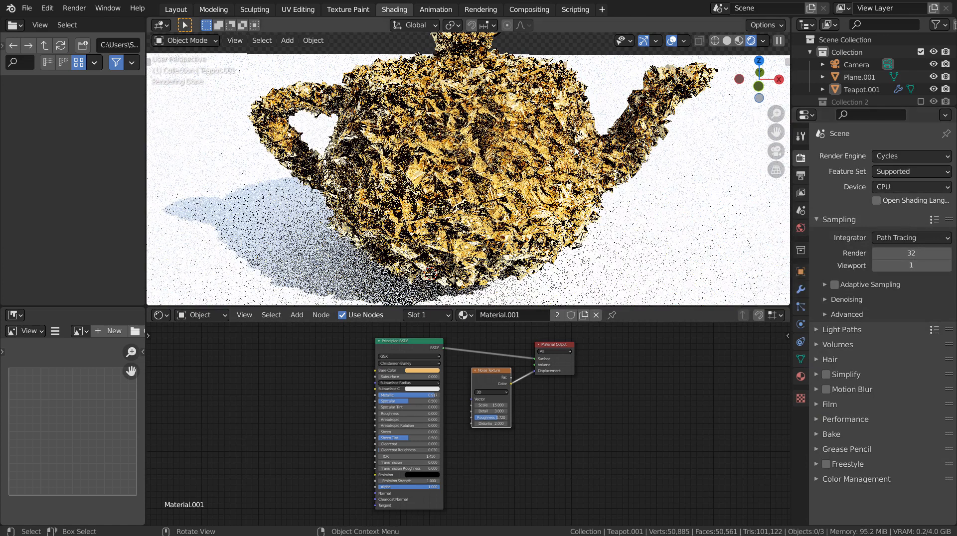
Assign the existing Material.002 to the floor plane.
click(725, 168)
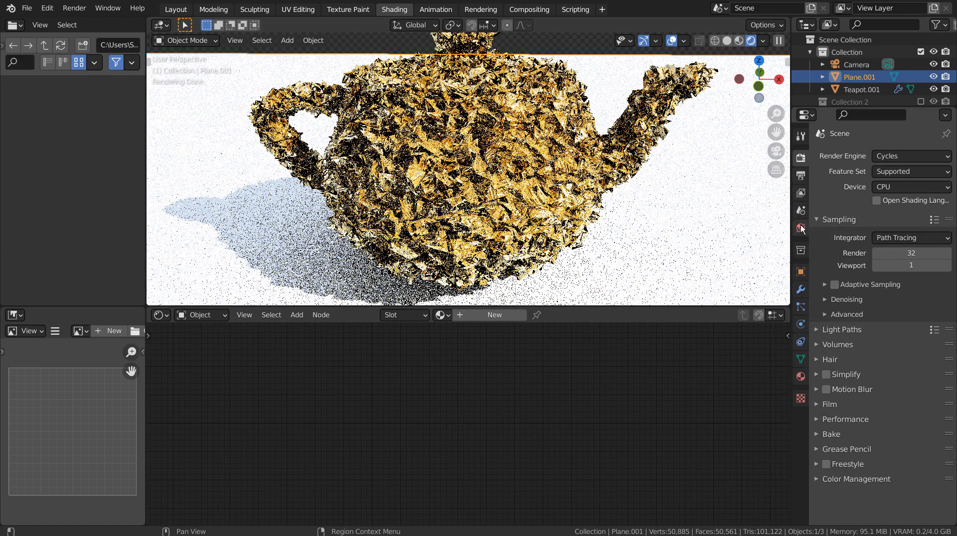
click(800, 377)
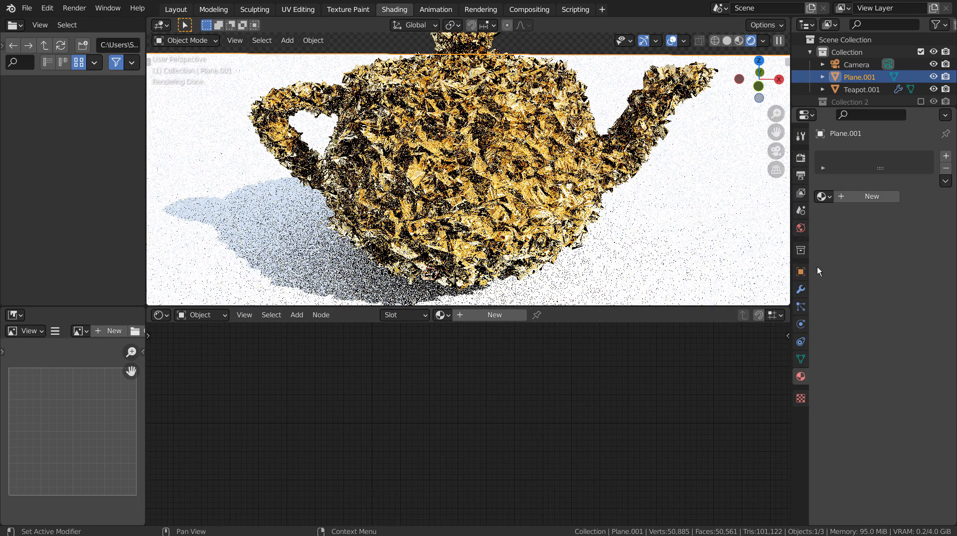
click(820, 198)
click(827, 241)
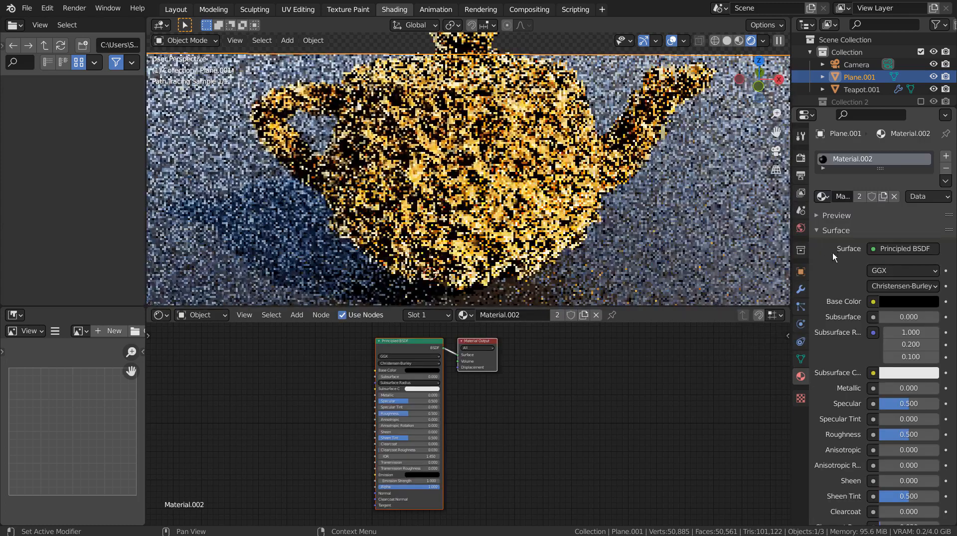
Examine the floor material's surface settings and base color enlarged, and look at the scene through the camera.
key(ctrl+space)
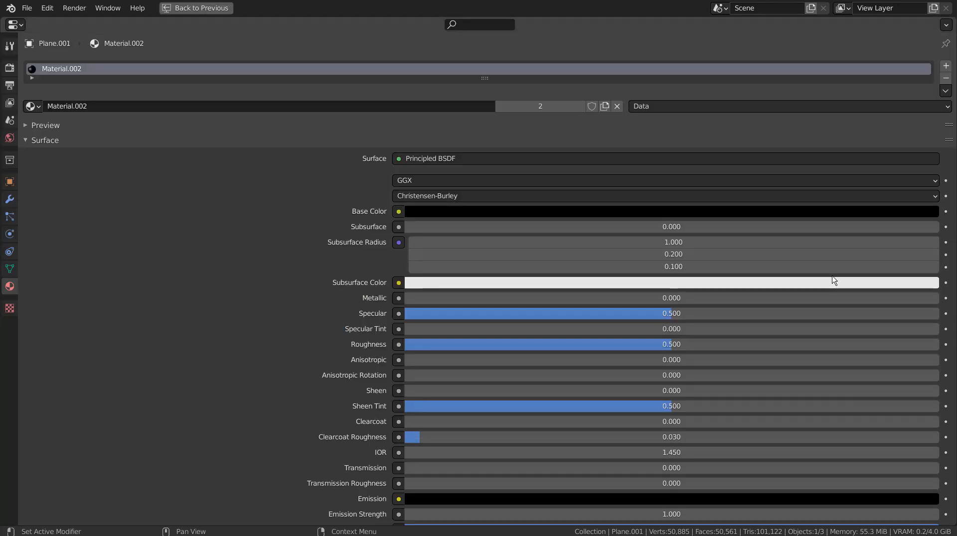
scroll(834, 280, down, 3)
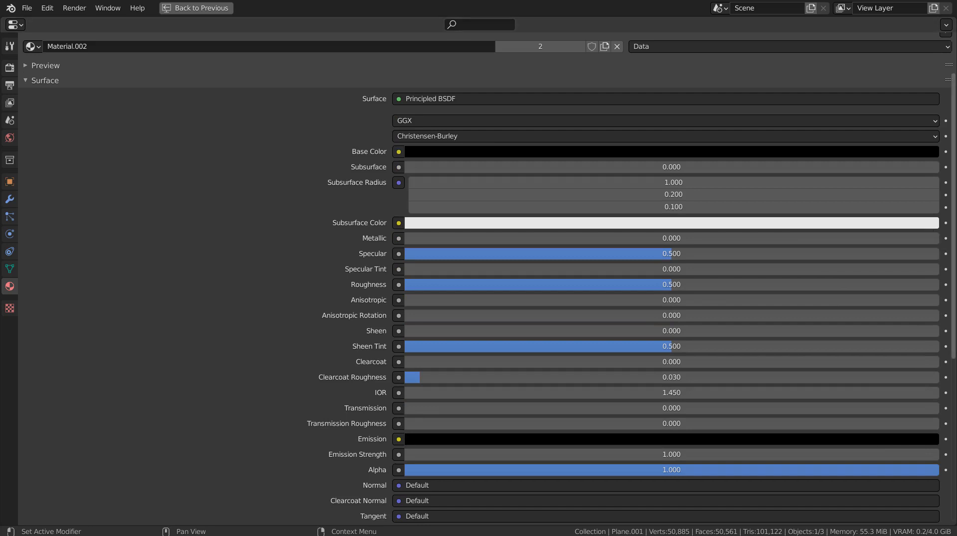
click(609, 153)
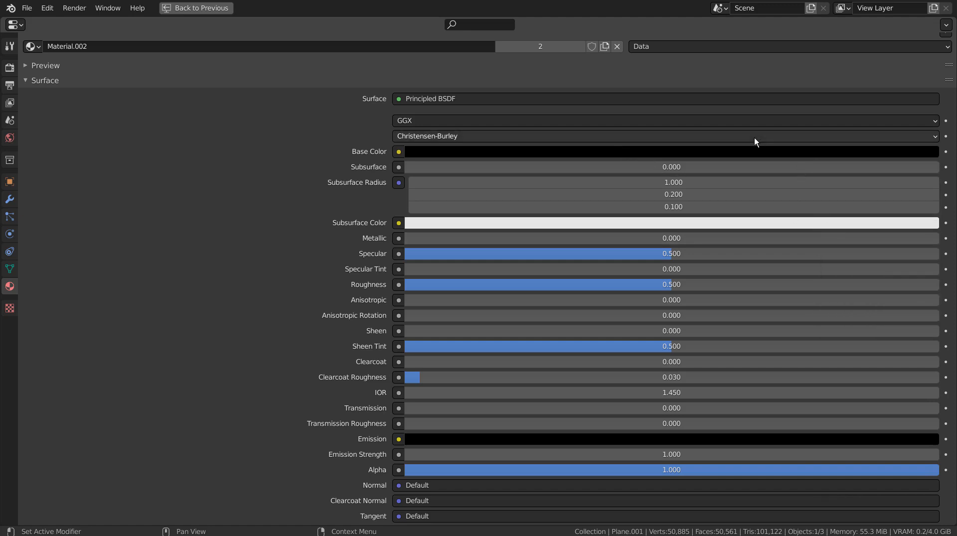
click(737, 157)
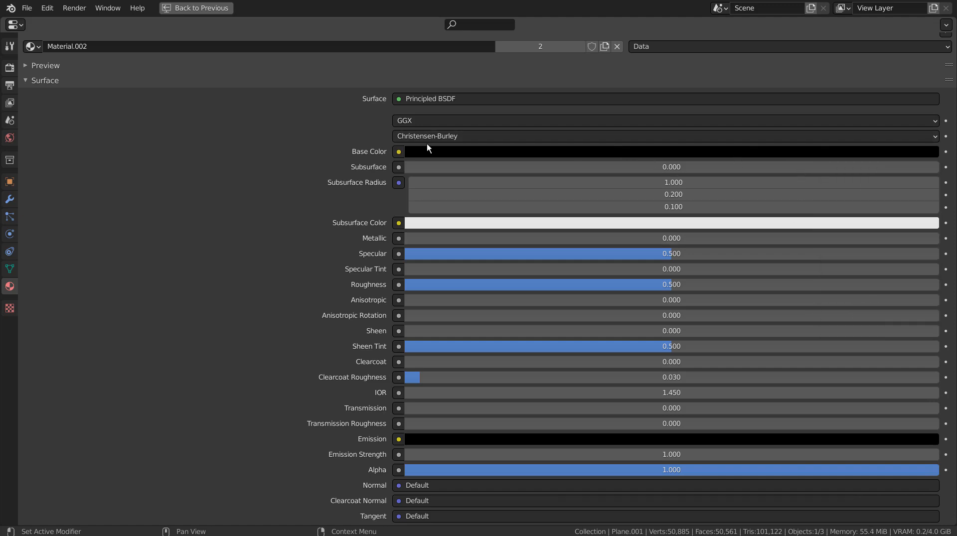
key(ctrl+space)
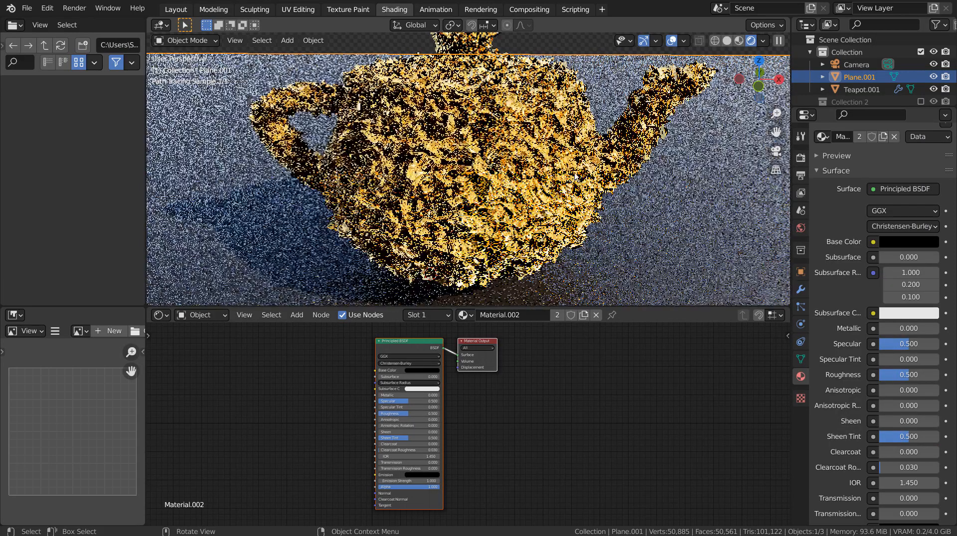
scroll(656, 183, down, 5)
key(KP_0)
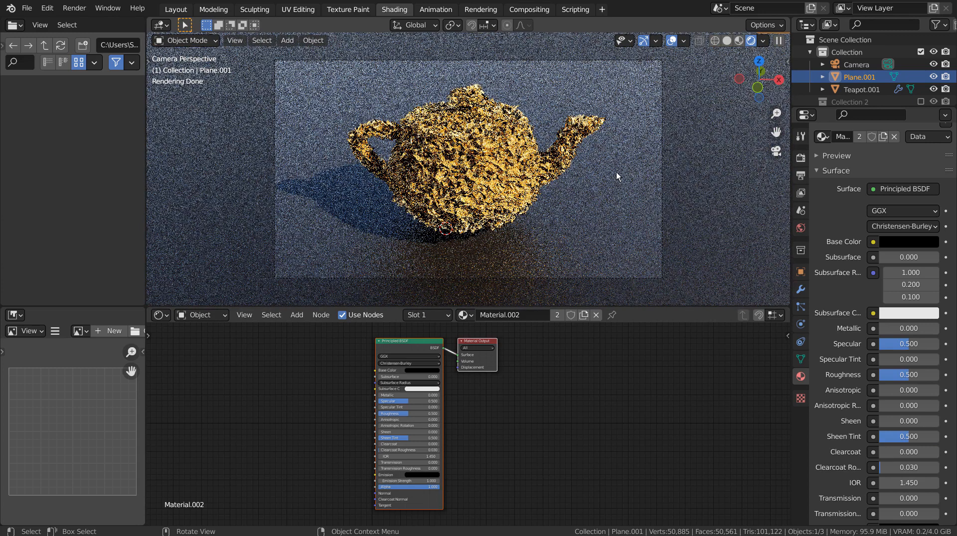
Select the teapot and, in the right orthographic view, compare its position under Bump Only with that under Displacement and Bump.
click(499, 174)
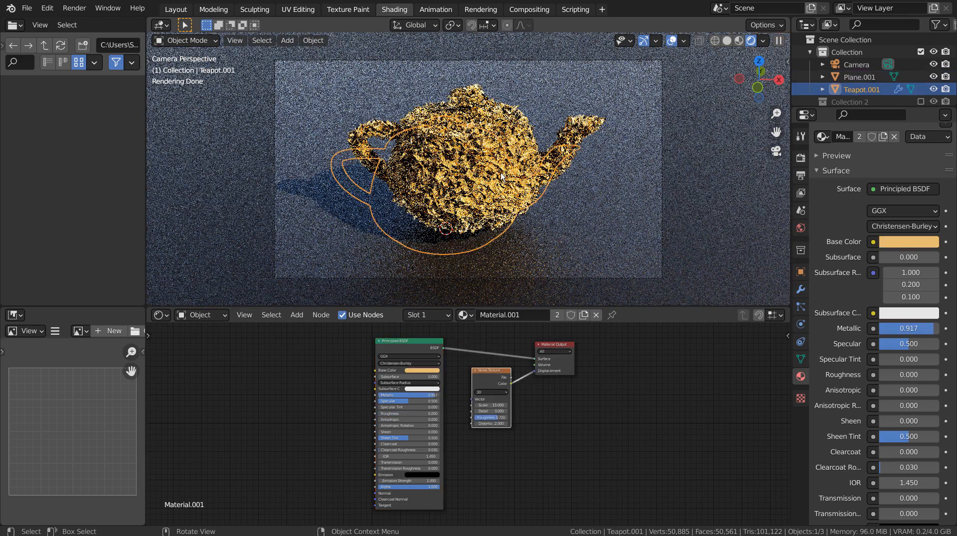
key(KP_3)
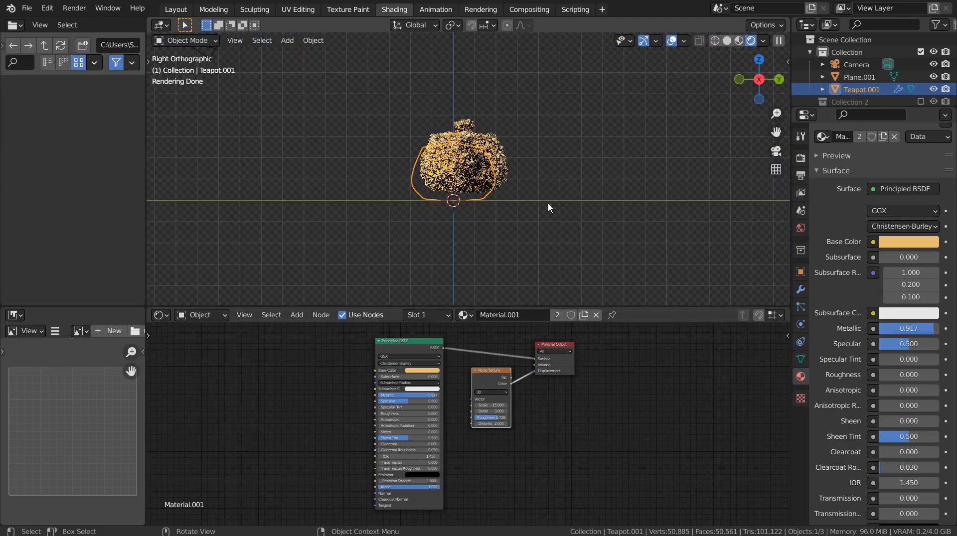
scroll(548, 203, up, 3)
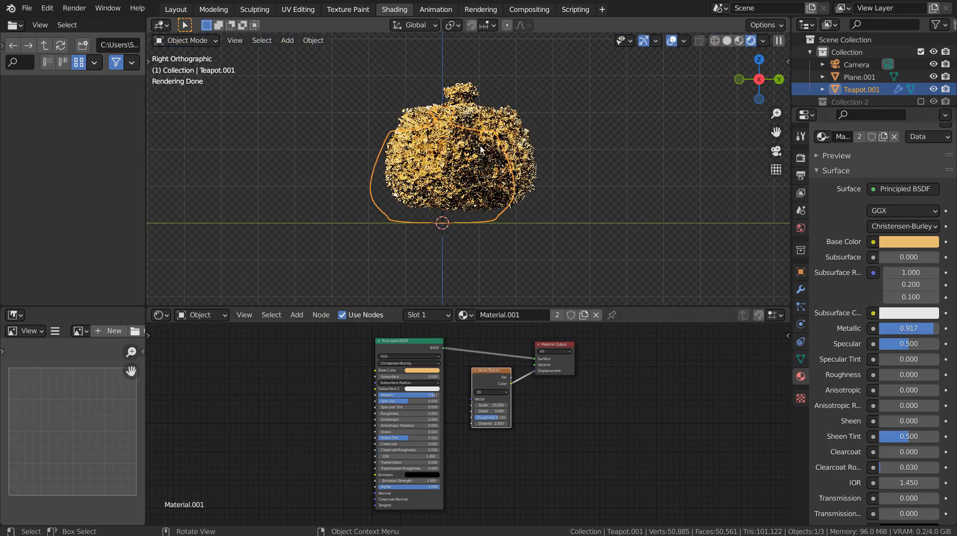
scroll(515, 217, up, 2)
scroll(519, 219, up, 3)
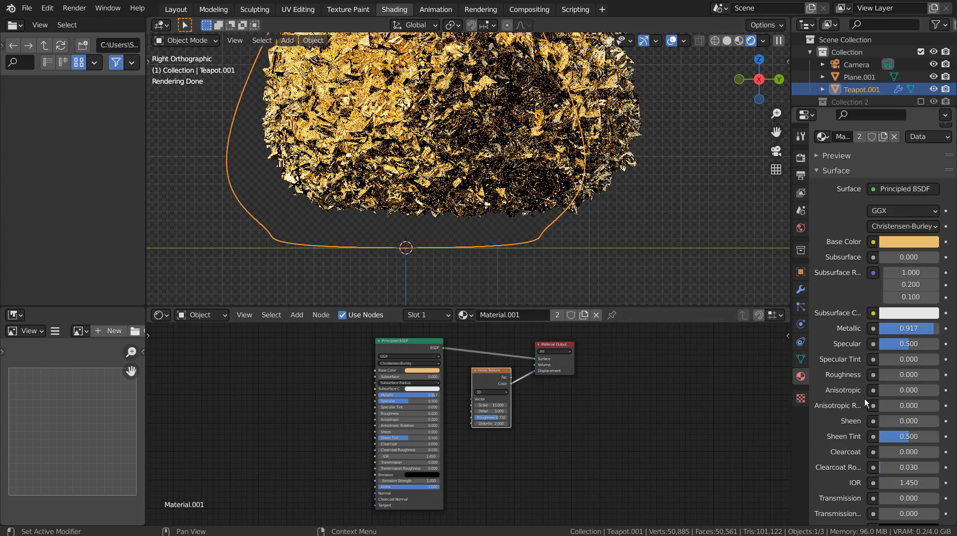
scroll(866, 403, down, 15)
scroll(866, 403, down, 5)
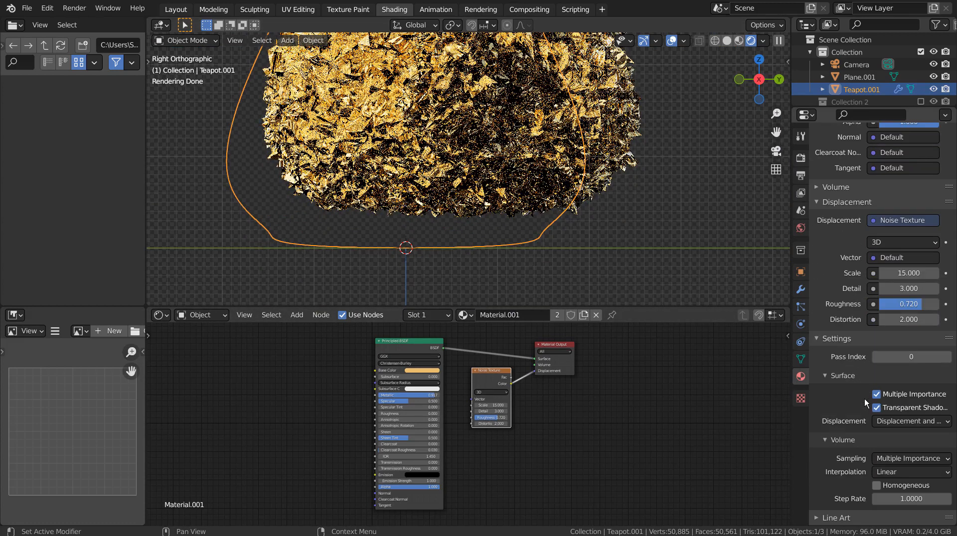
click(893, 422)
click(889, 434)
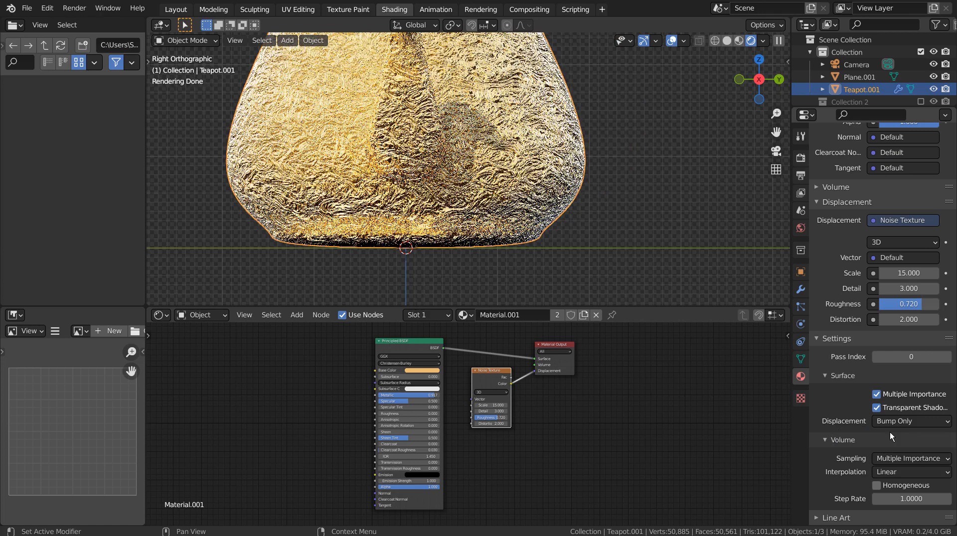
click(917, 423)
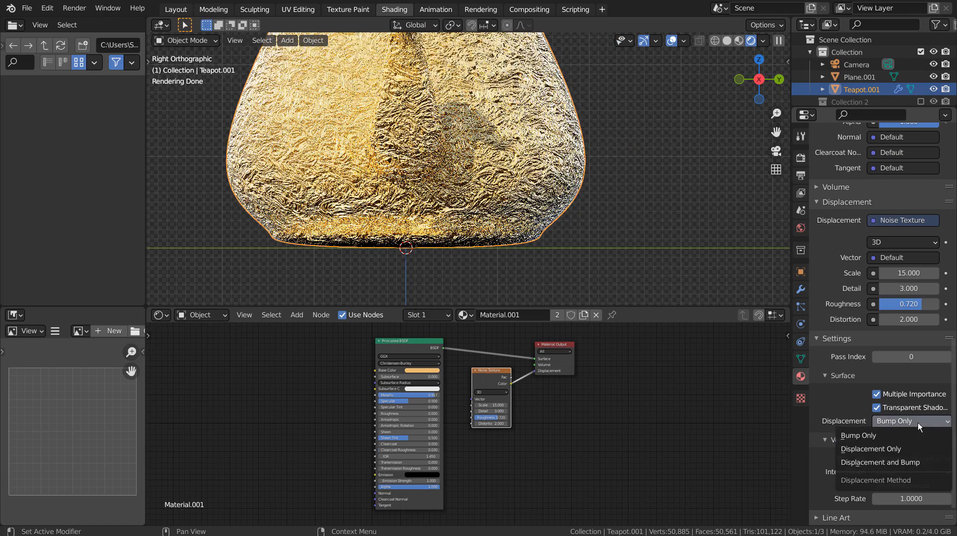
click(909, 462)
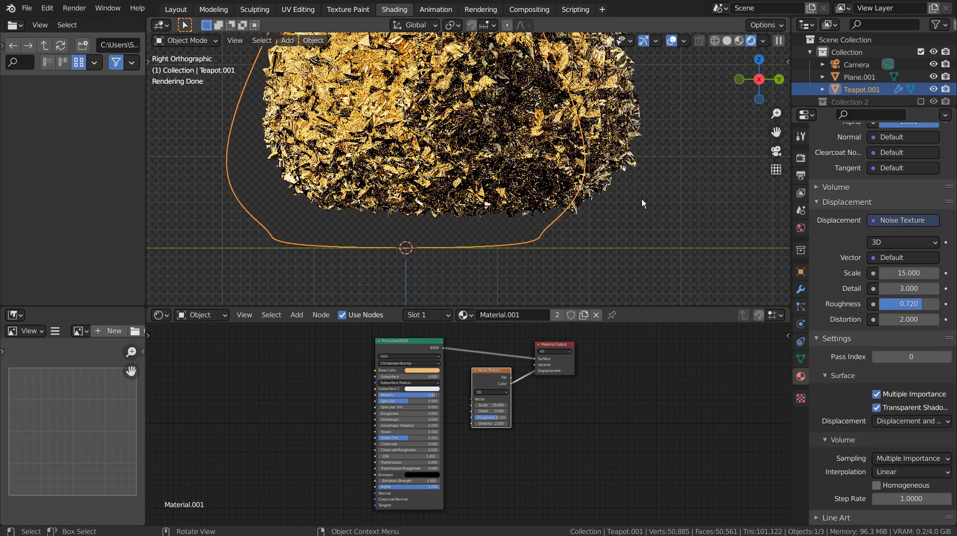
Move the teapot down about 0.35 m along the global Z axis to rest on the floor and return to the camera view.
key(g)
key(z)
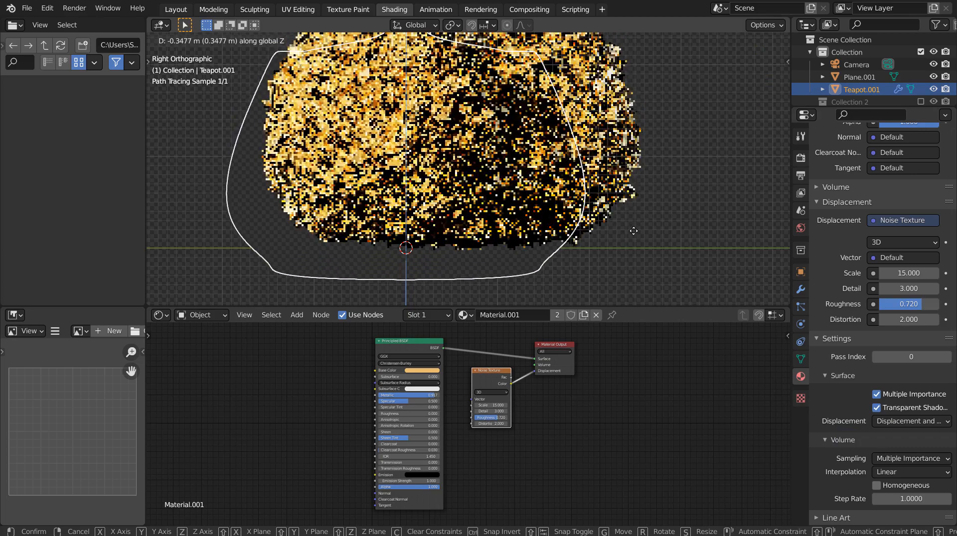
click(634, 234)
click(698, 225)
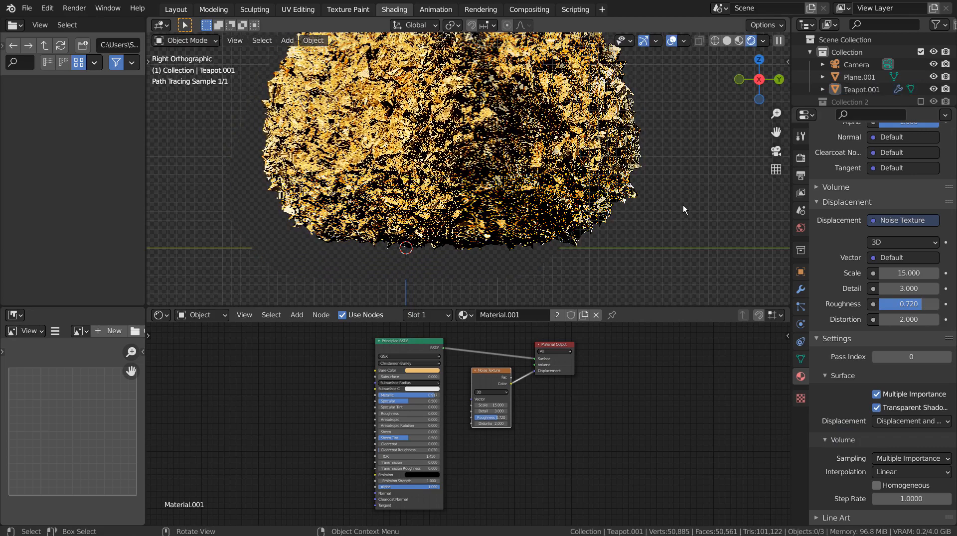
scroll(682, 204, down, 4)
middle_drag(659, 194, 761, 223)
key(KP_0)
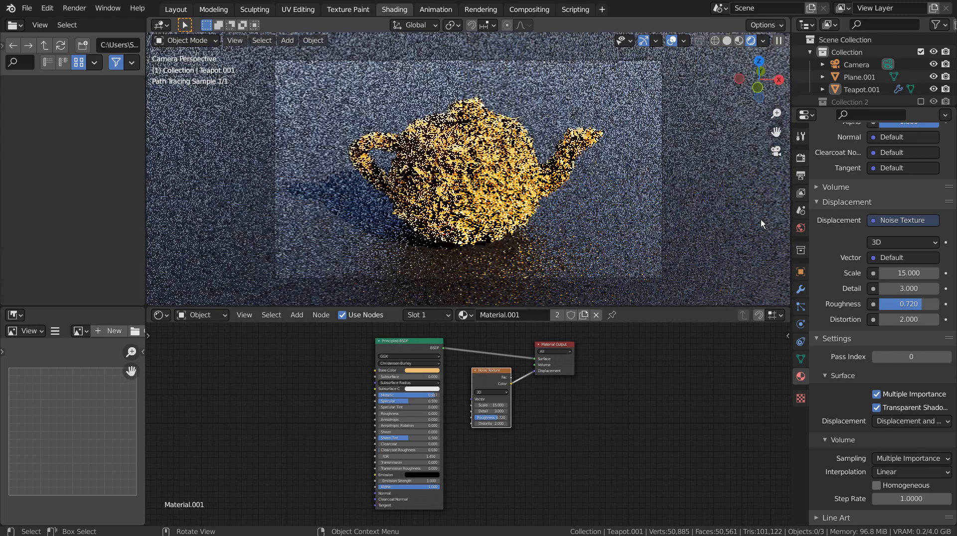